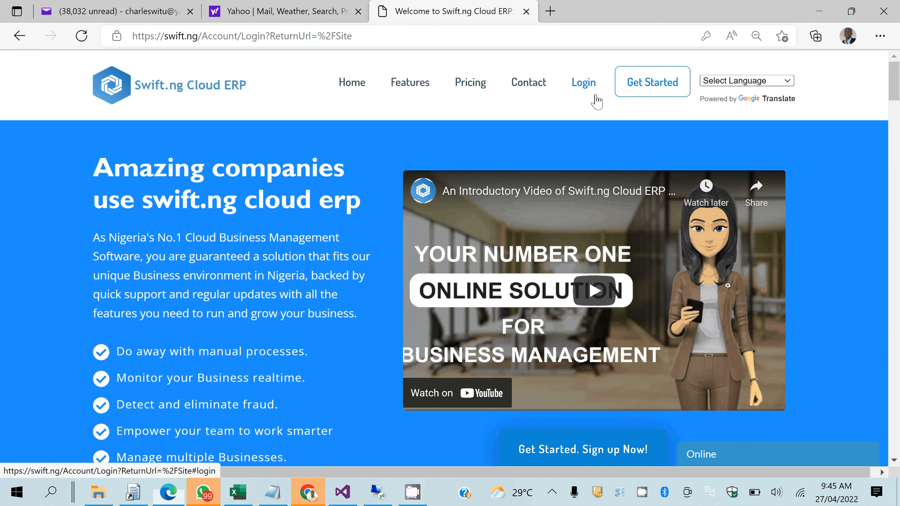
Log in to the company account and open the Journal Entry form of the Accounting module.
left_click(596, 96)
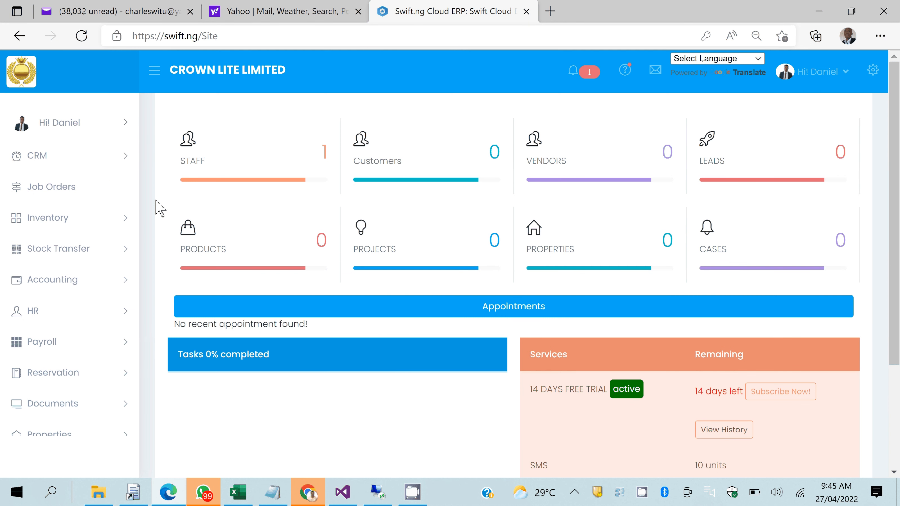
scroll(160, 209, "down", 1)
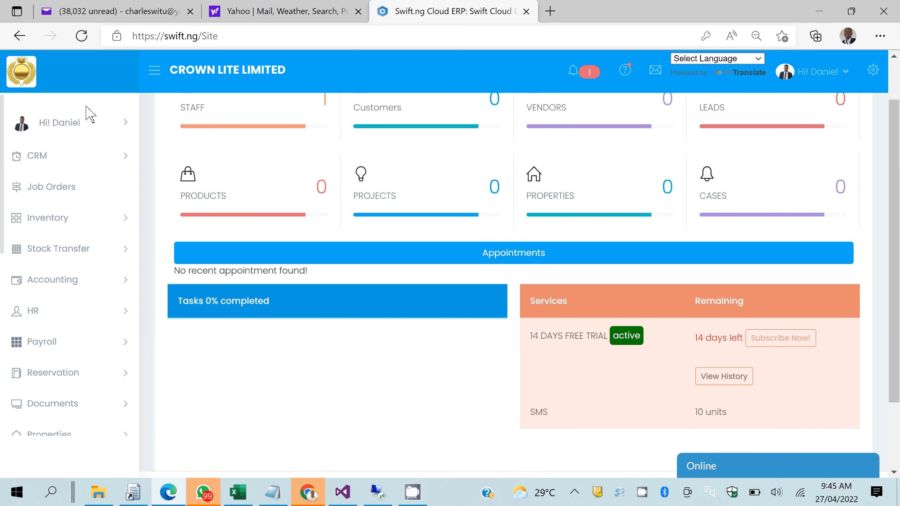
scroll(75, 199, "down", 2)
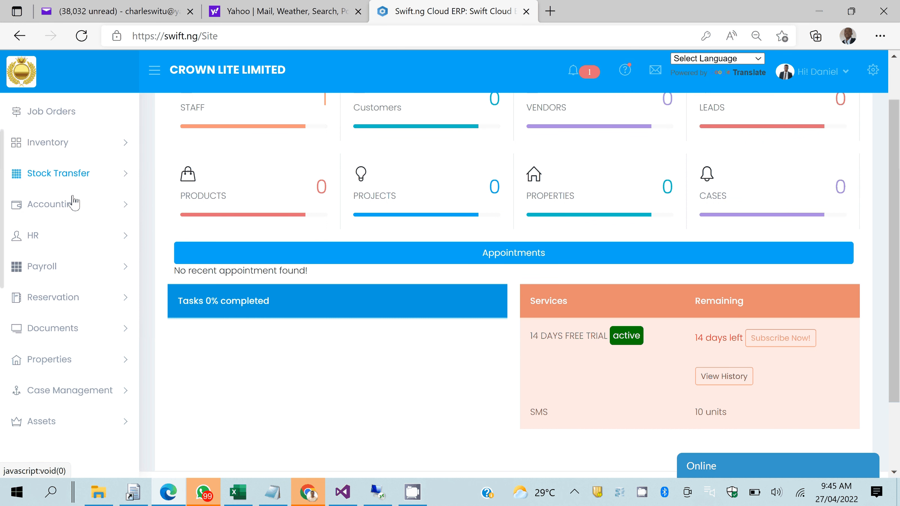
left_click(74, 203)
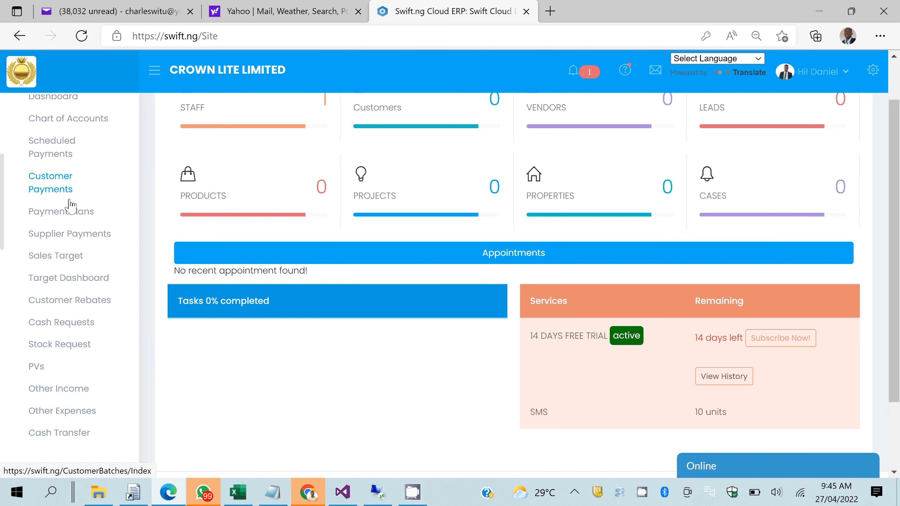
scroll(76, 355, "down", 4)
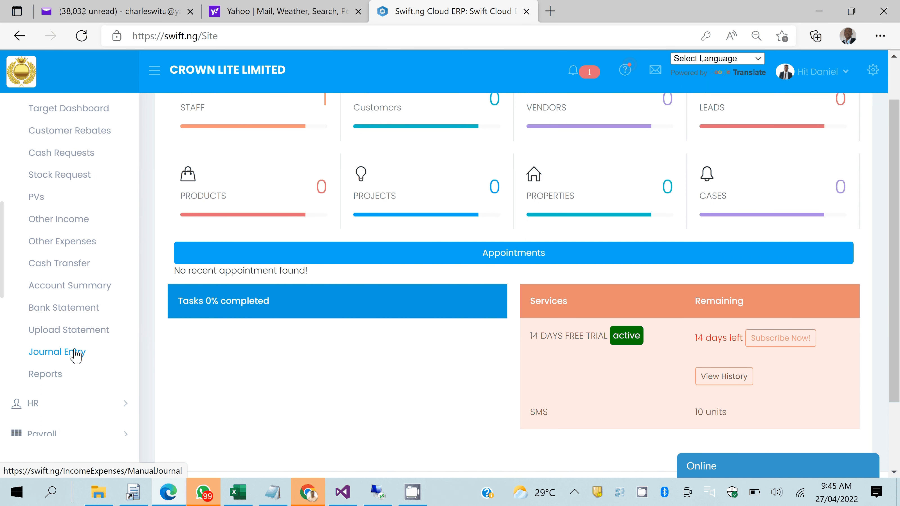
left_click(76, 352)
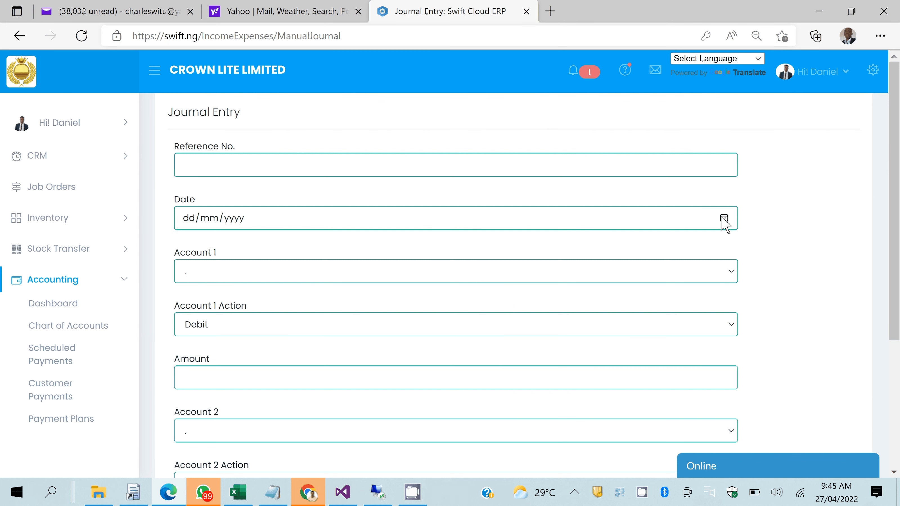
Date the journal entry 01/04/2022 and set Account 1 to Initial Capital with the Credit action.
left_click(723, 219)
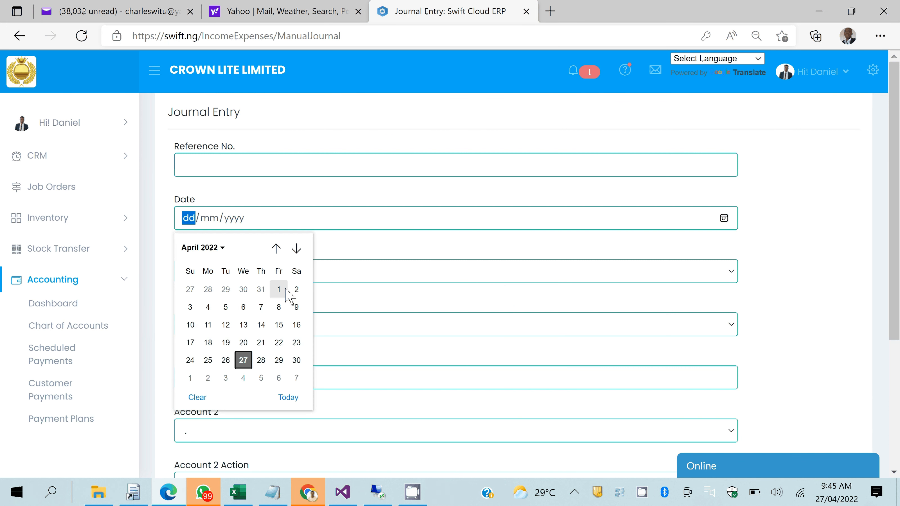
left_click(279, 290)
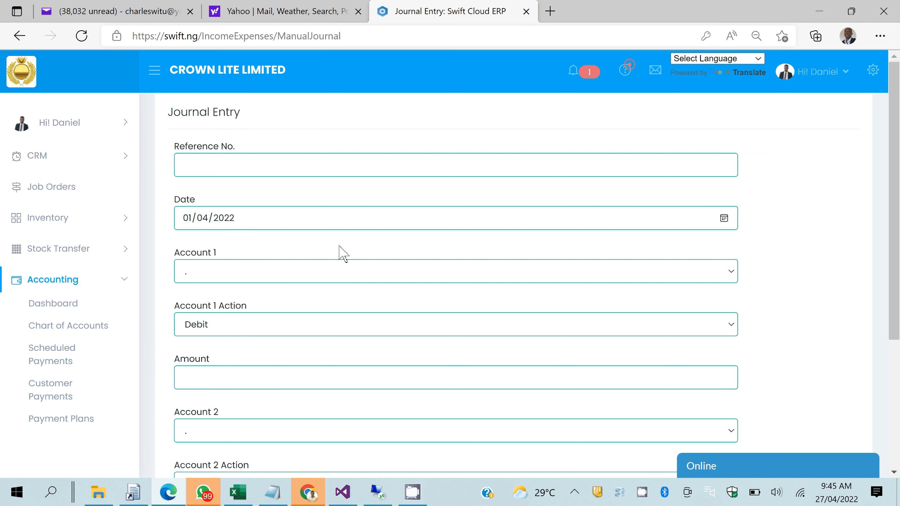
left_click(335, 272)
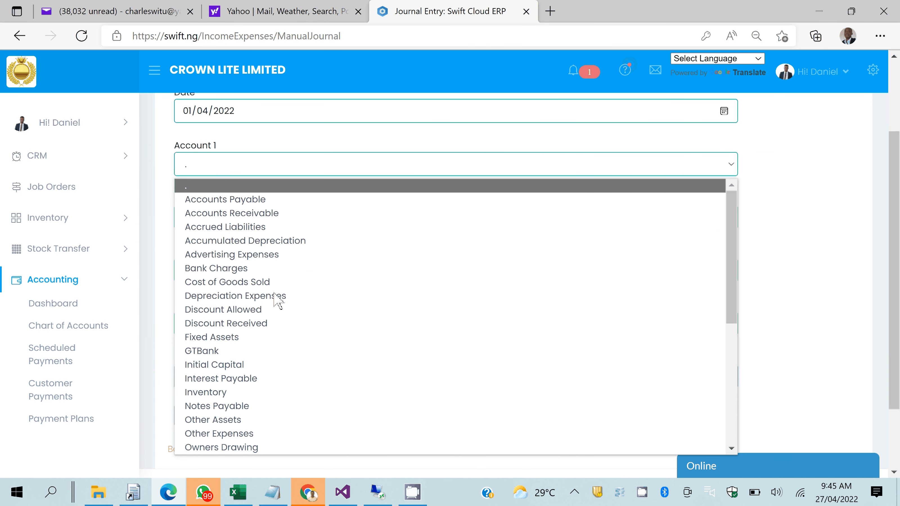
left_click(241, 365)
left_click(221, 217)
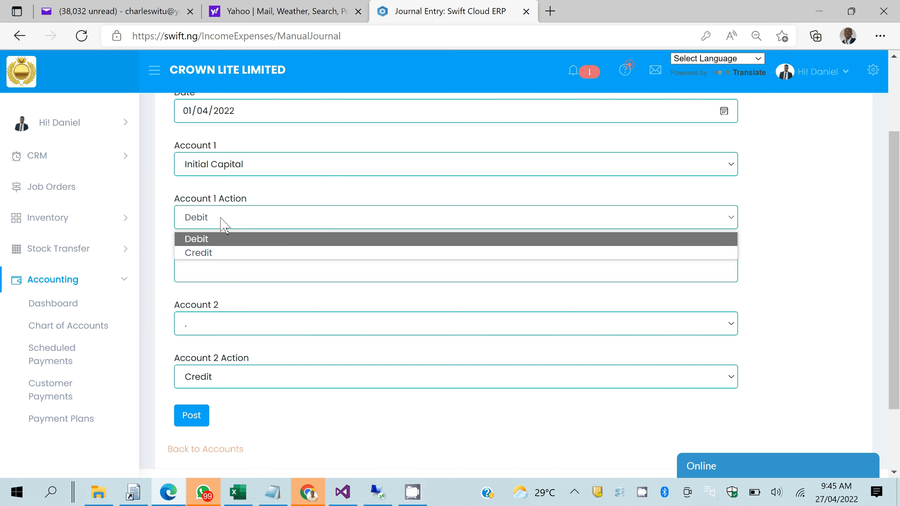
left_click(221, 253)
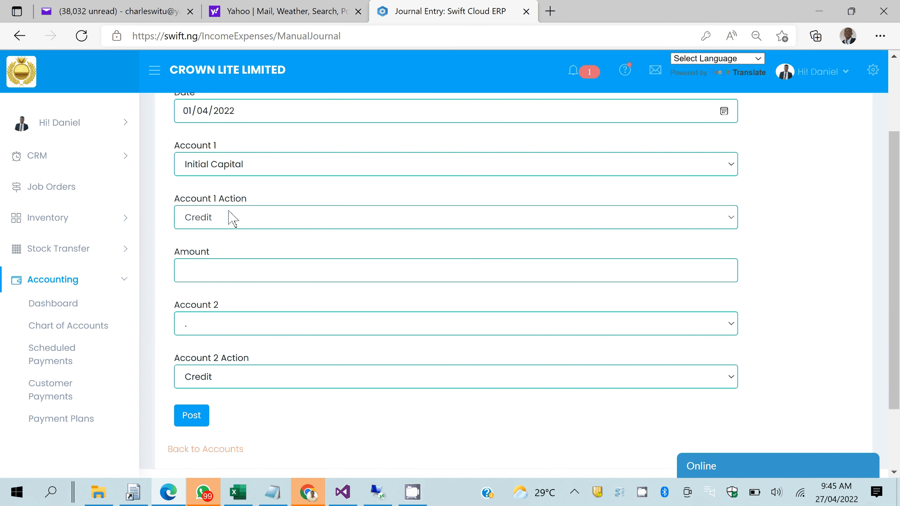
Complete the journal entry with an amount of 10000000 and UBA as Account 2 with the Debit action, and post it.
left_click(212, 274)
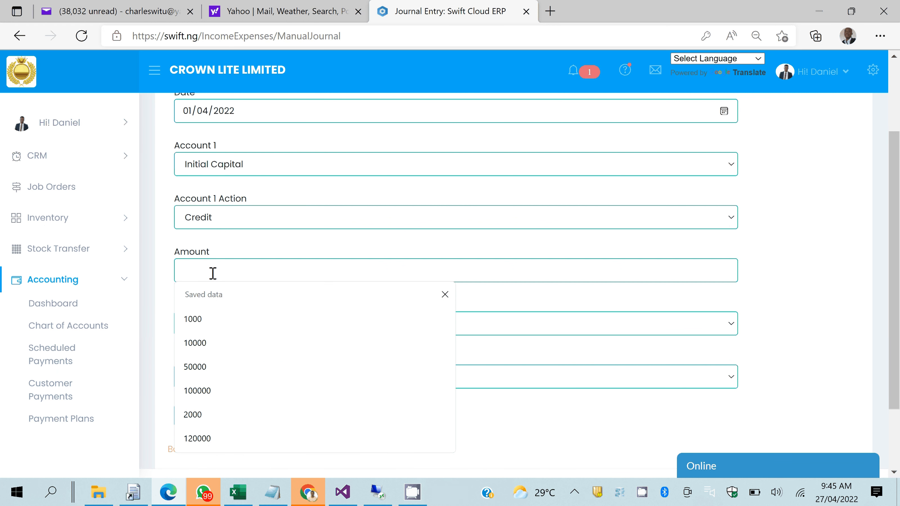
type("1000000")
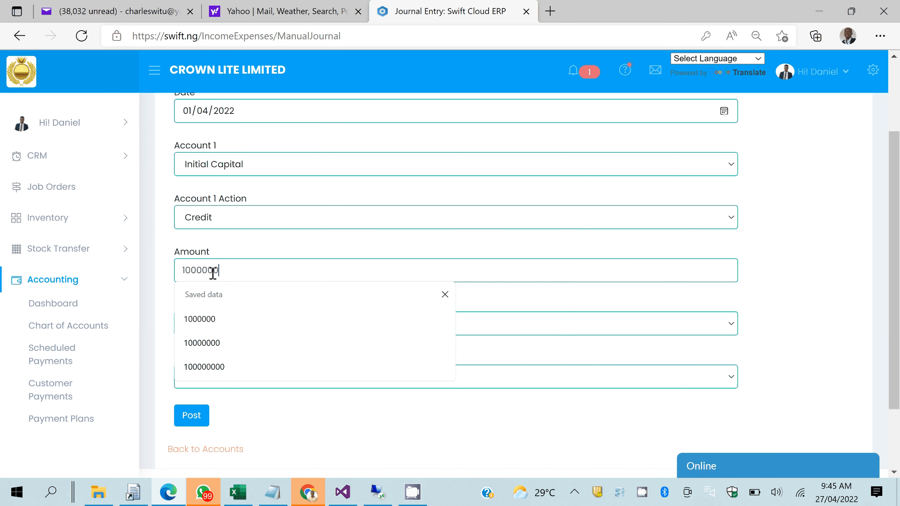
left_click(217, 333)
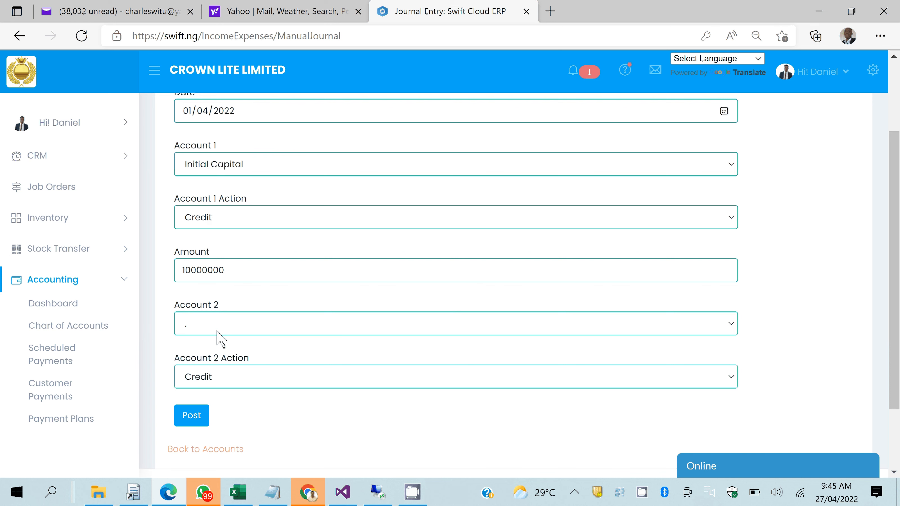
left_click(219, 335)
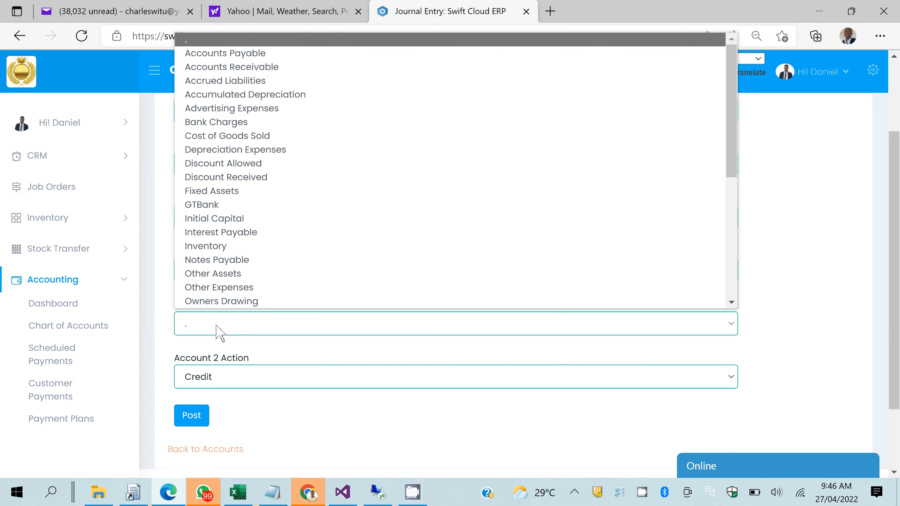
key("u")
key("Return")
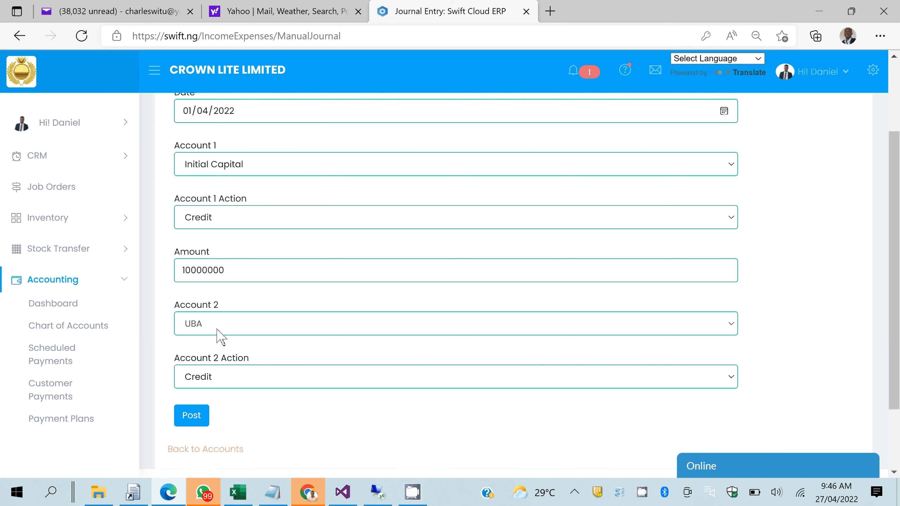
key("Tab")
key("d")
left_click(204, 418)
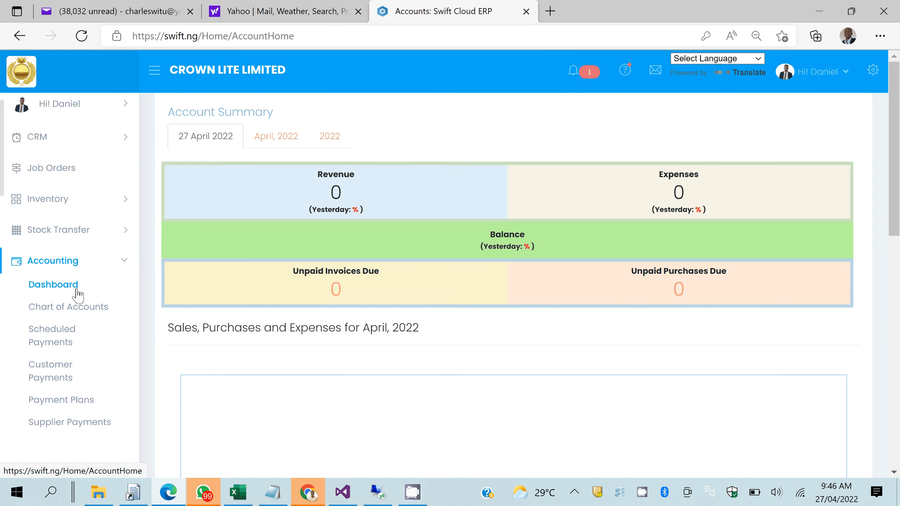
Open the New Expense form from the Other Expenses section of Accounting.
scroll(77, 294, "down", 3)
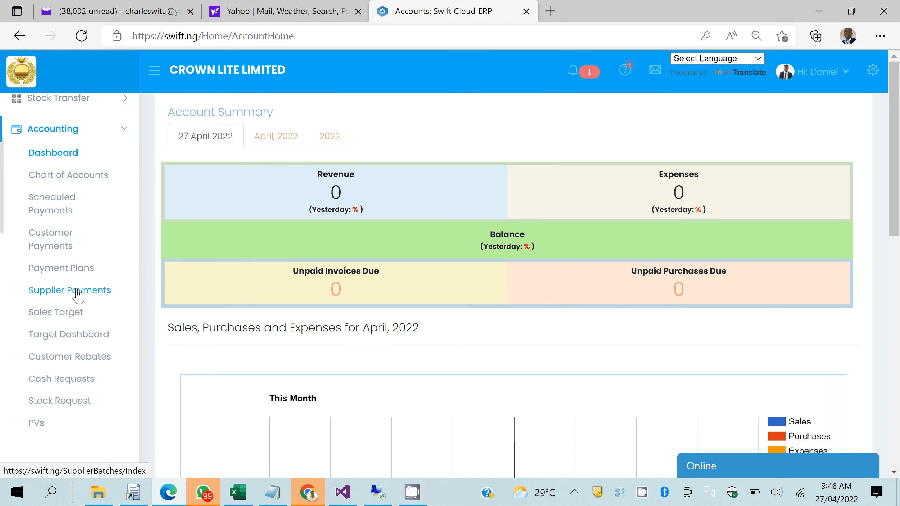
scroll(77, 294, "down", 3)
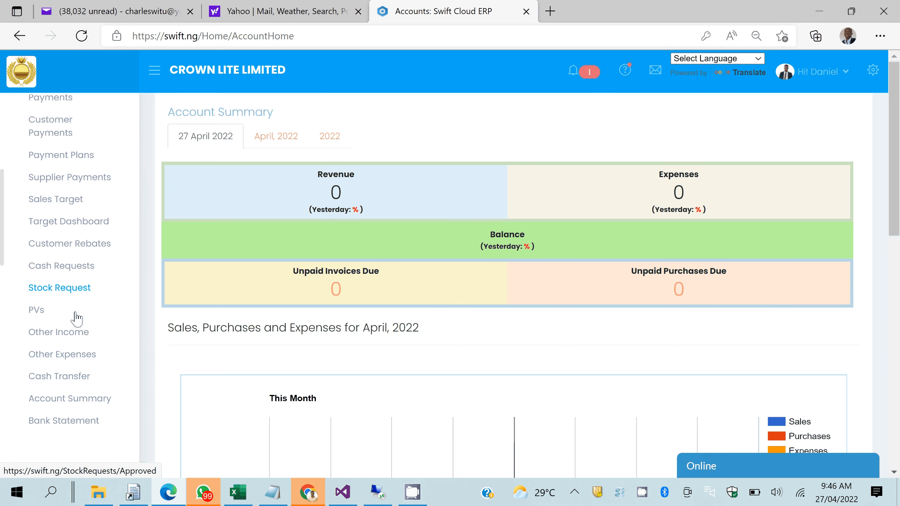
left_click(71, 354)
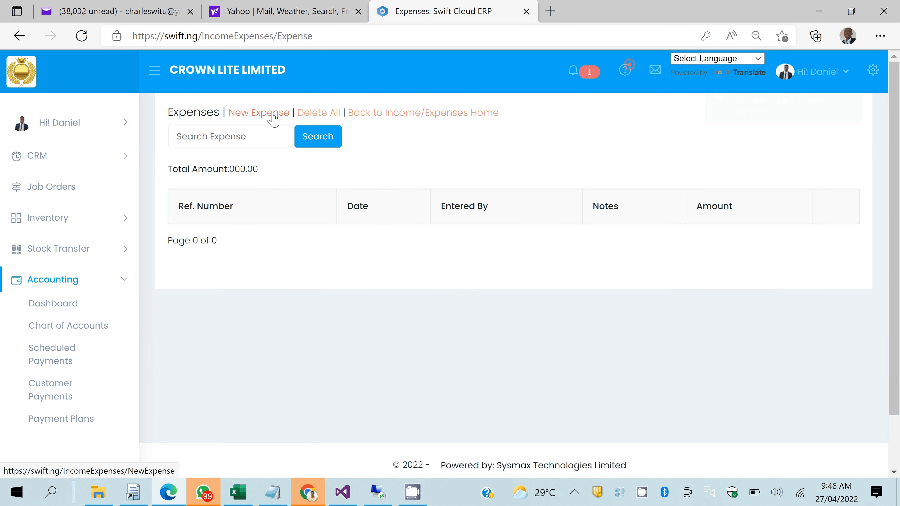
left_click(273, 113)
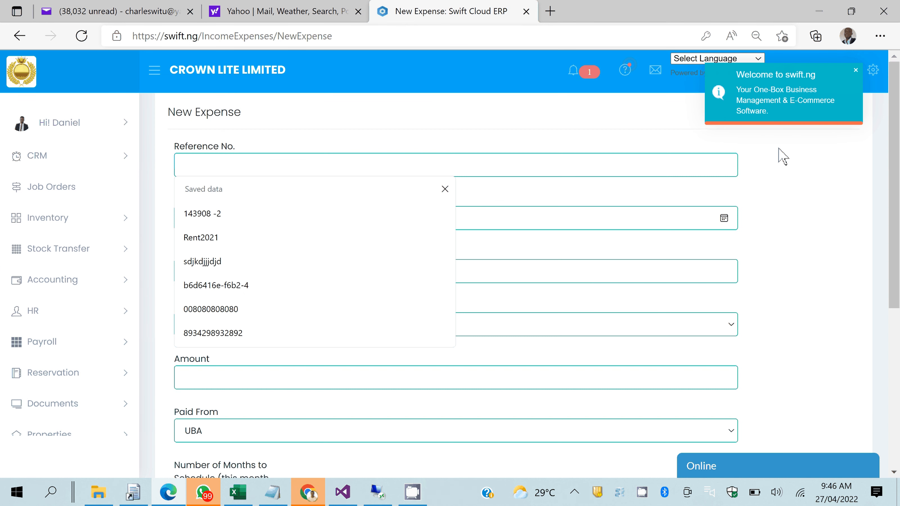
Date the expense 27/04/2022 and enter "Purchase of Toyota Hilux No.2993939" as what it was expended on.
key("Tab")
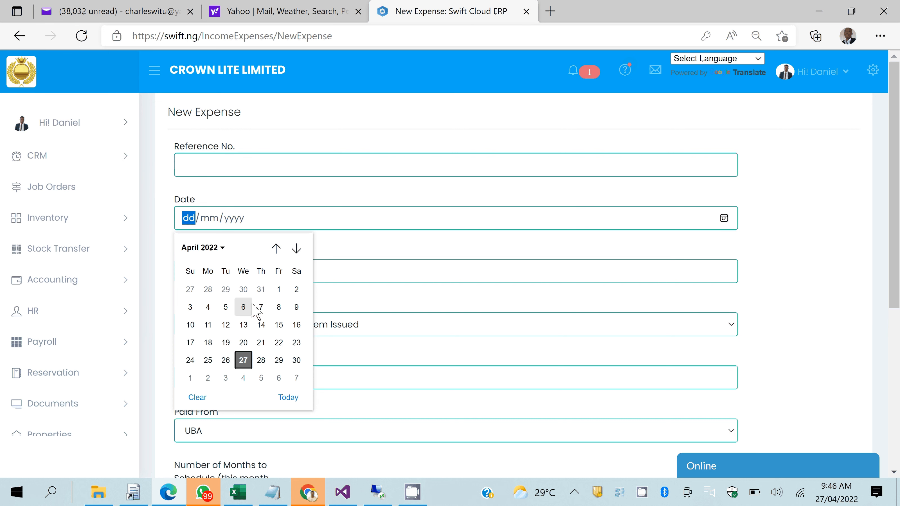
left_click(244, 355)
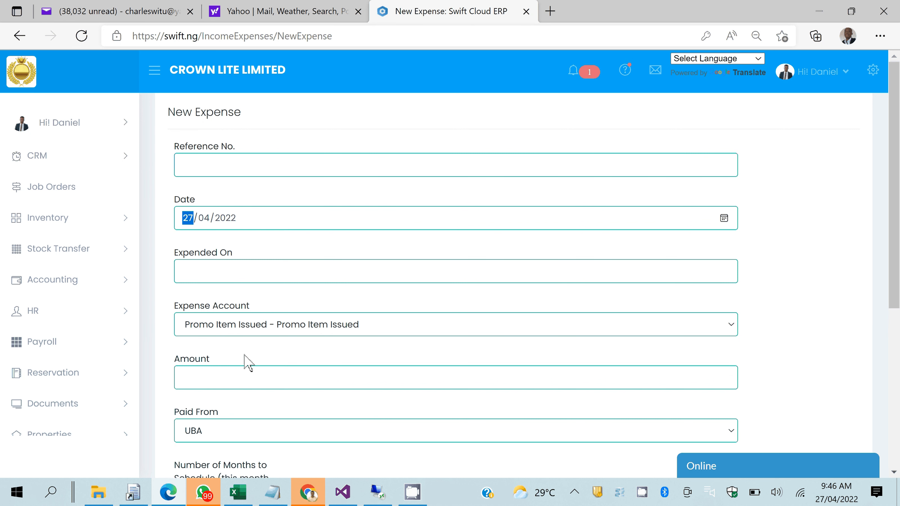
left_click(252, 270)
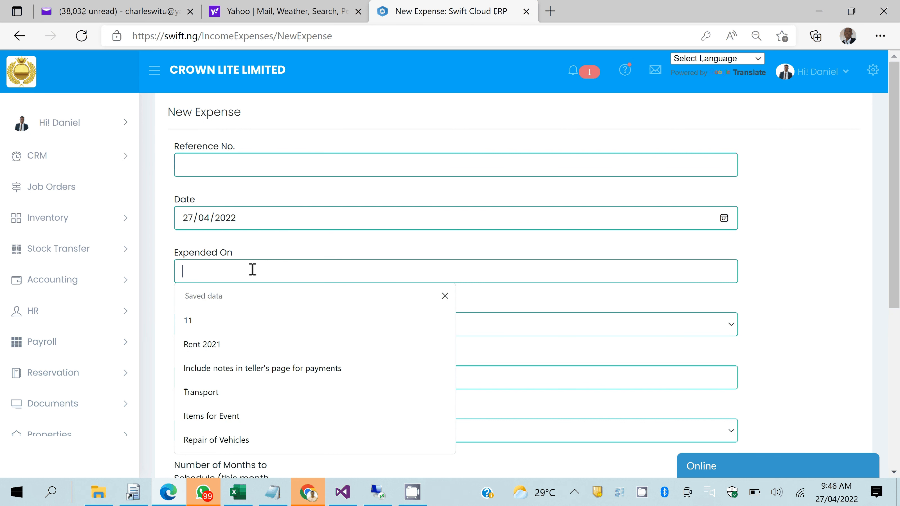
type("Purch")
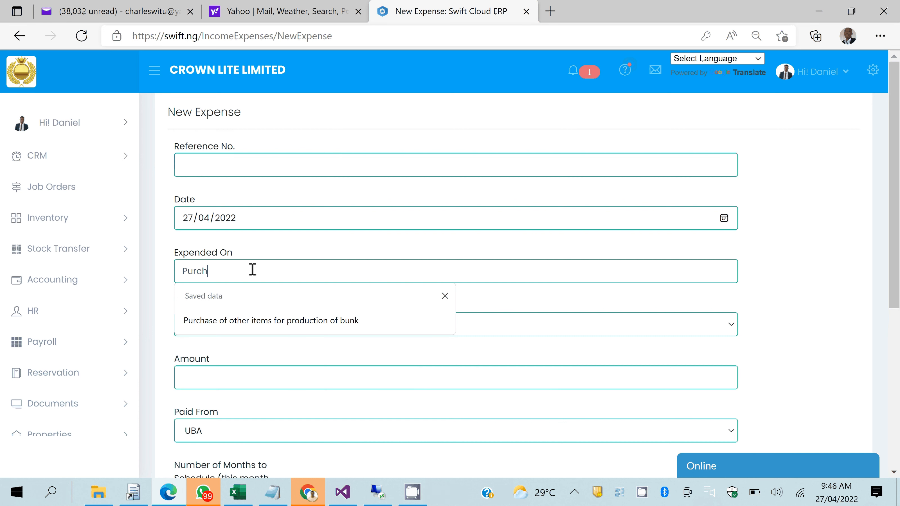
type("ase i")
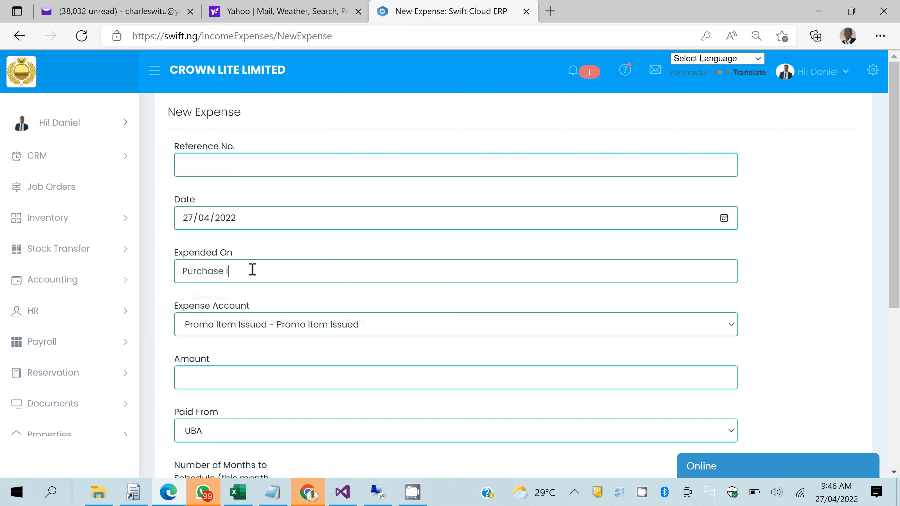
key("BackSpace")
type("of Toyota Hilux No.2993939")
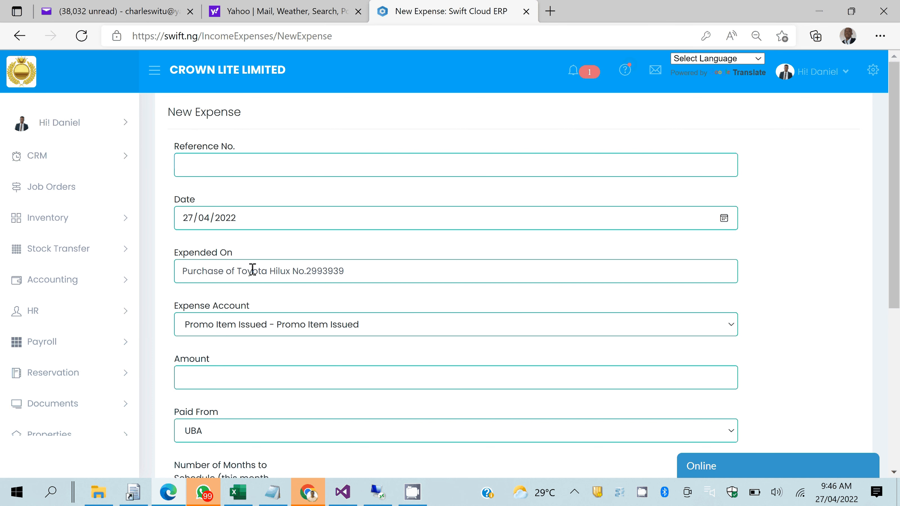
Set the expense account to Fixed Assets and the amount to 5000000.
left_click(266, 329)
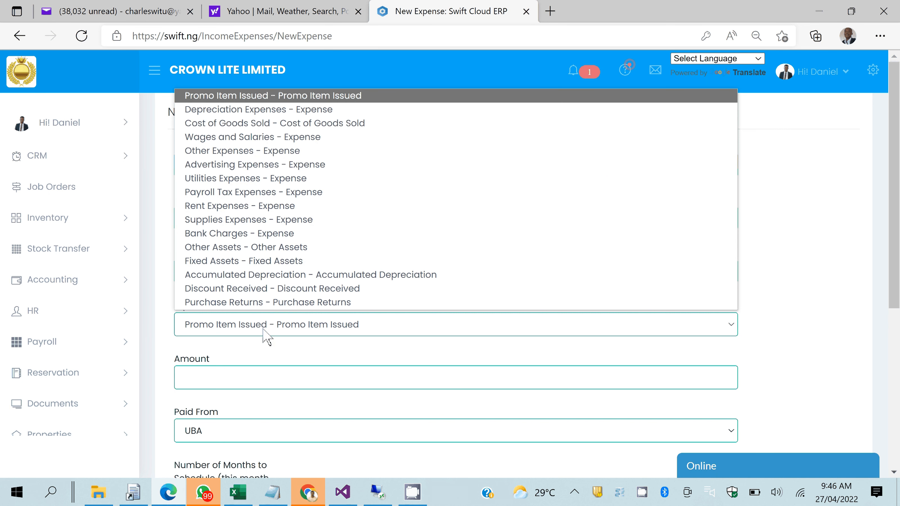
key("f")
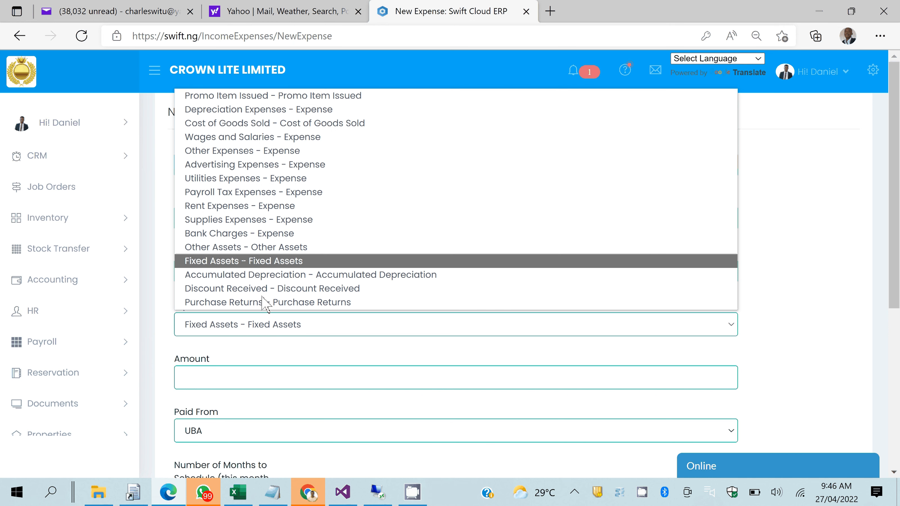
left_click(262, 262)
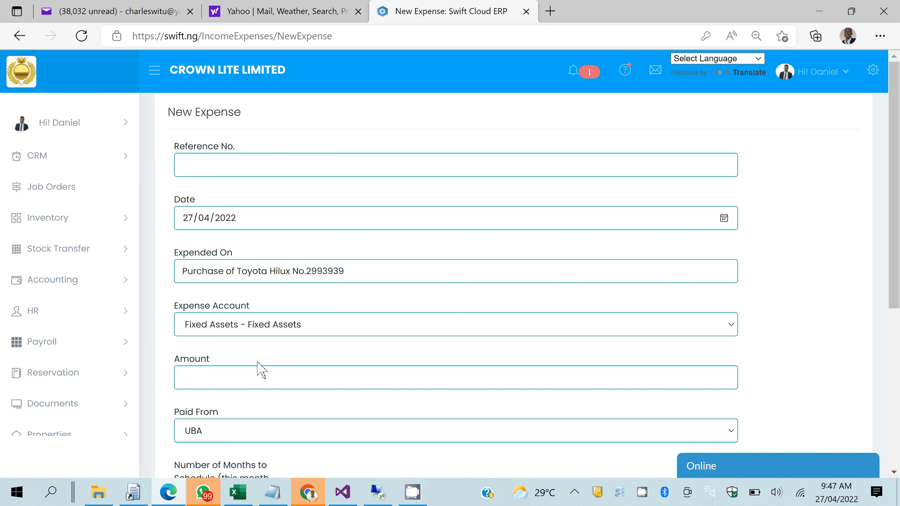
left_click(255, 377)
type("5000")
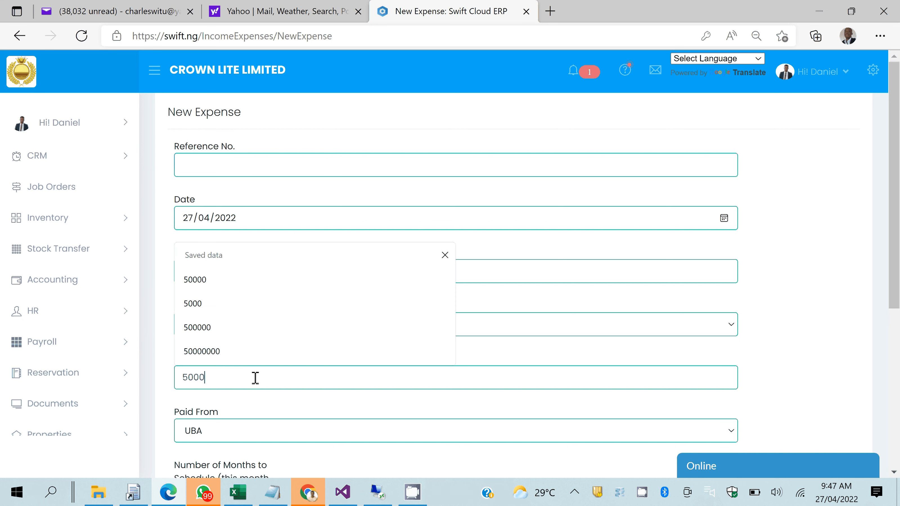
type("000")
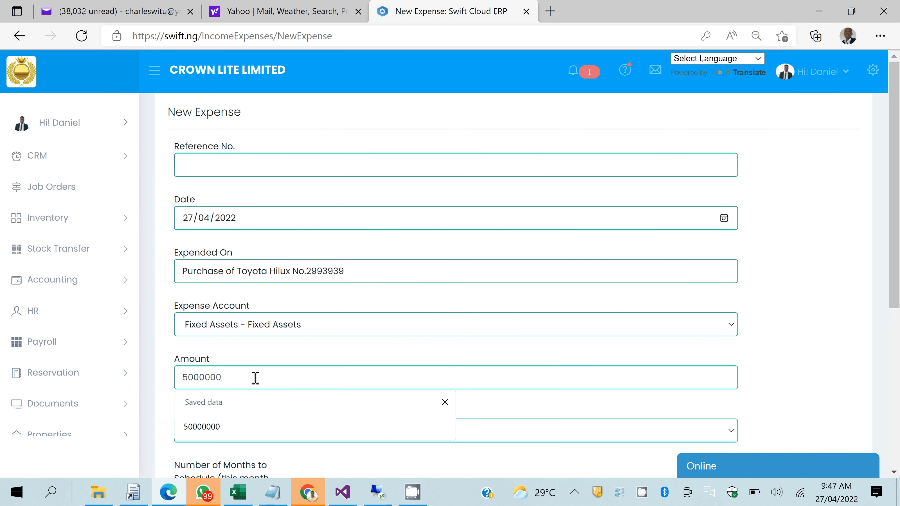
left_click(255, 378)
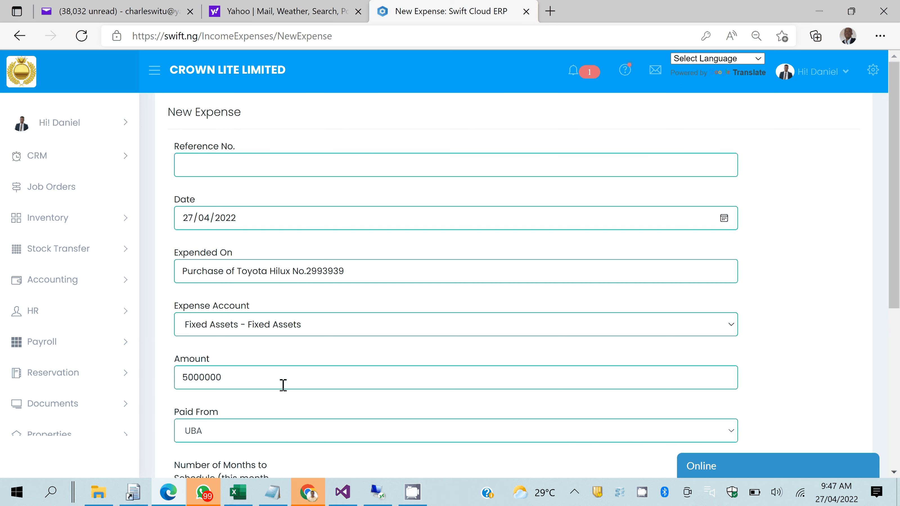
Create the Toyota Hilux expense and confirm the action.
scroll(351, 170, "down", 5)
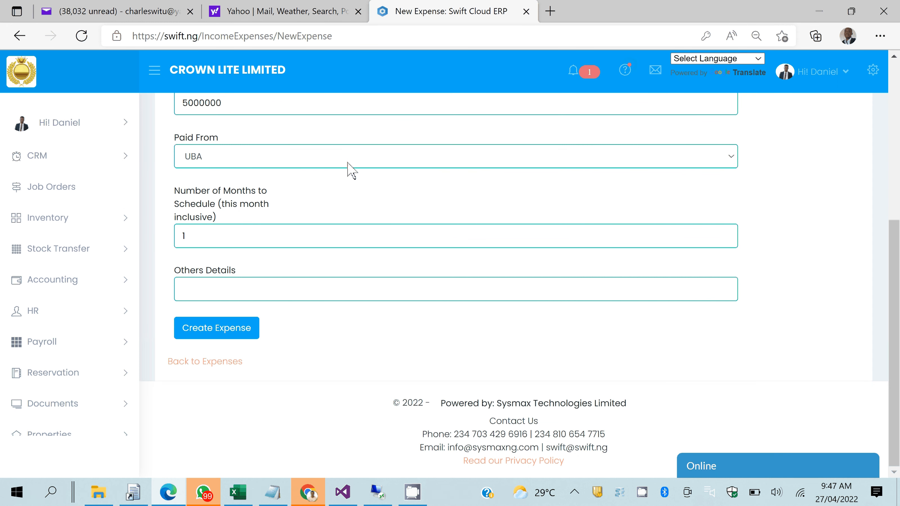
left_click(229, 338)
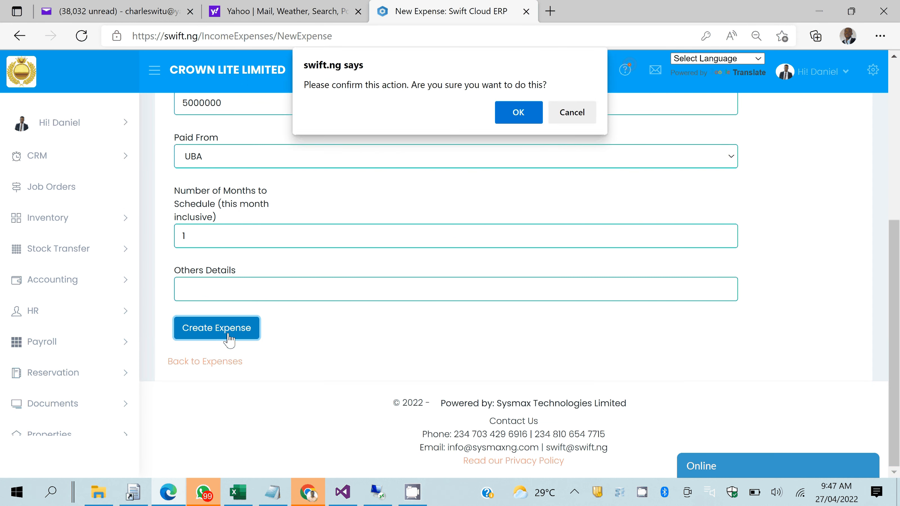
key("Return")
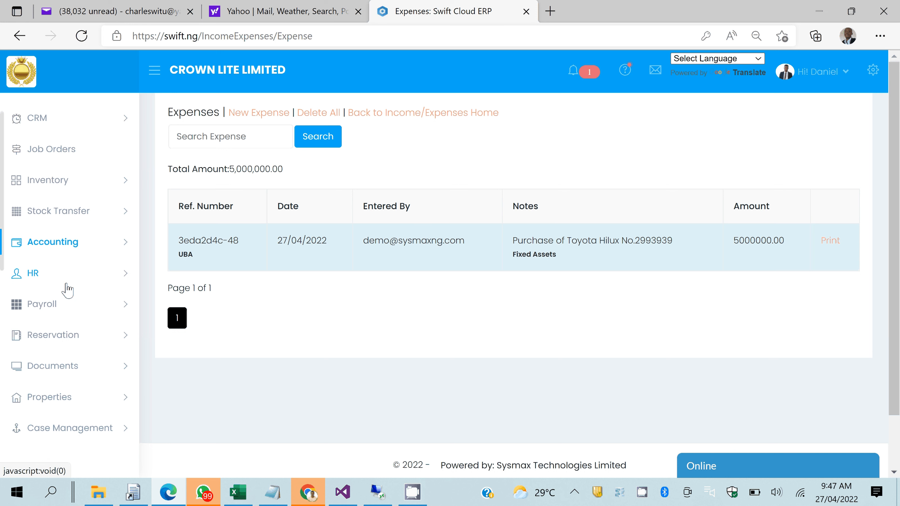
Go to the Assets list and start creating a new asset.
scroll(47, 348, "down", 3)
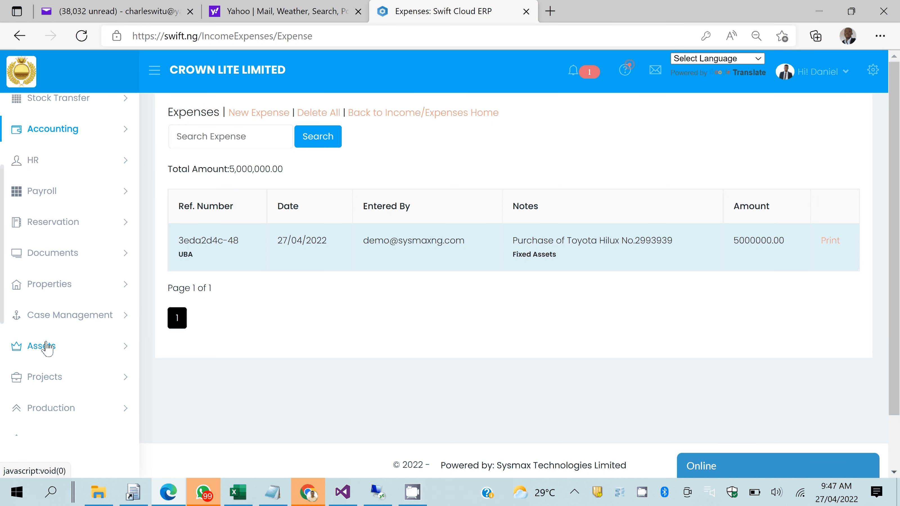
left_click(46, 346)
left_click(43, 392)
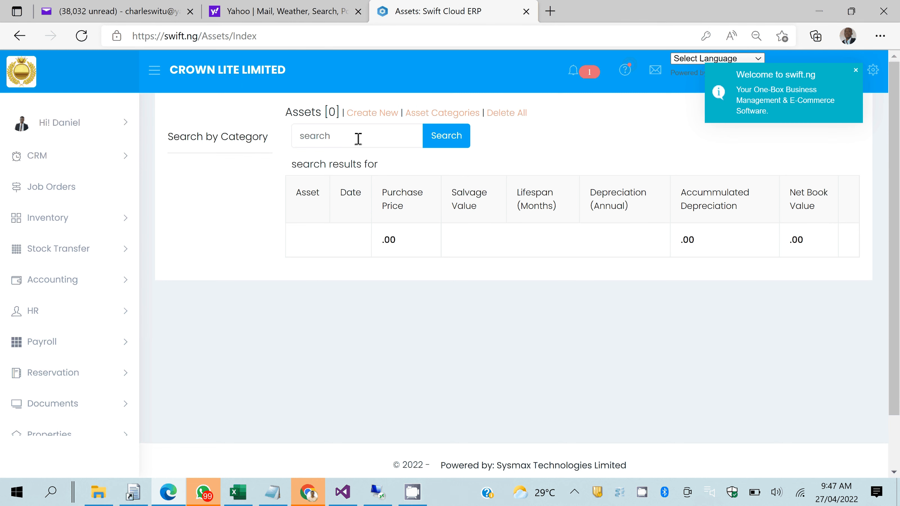
left_click(368, 118)
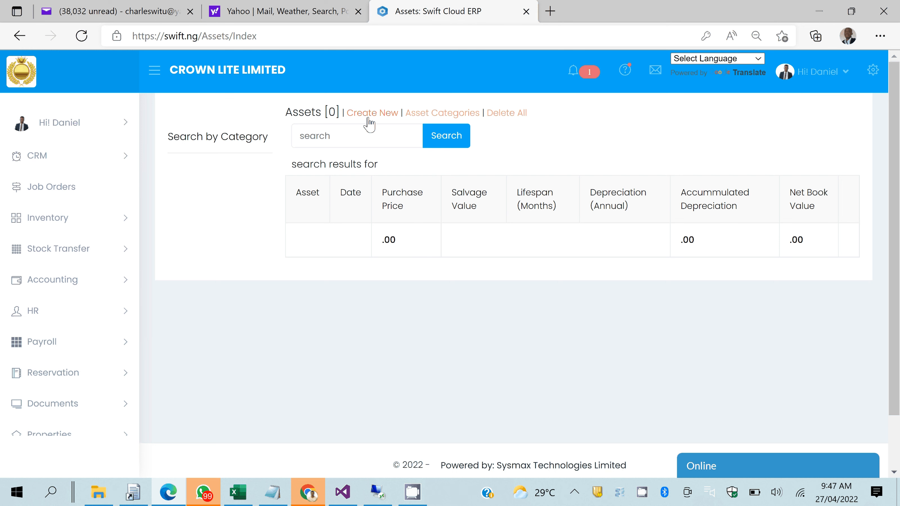
left_click(369, 114)
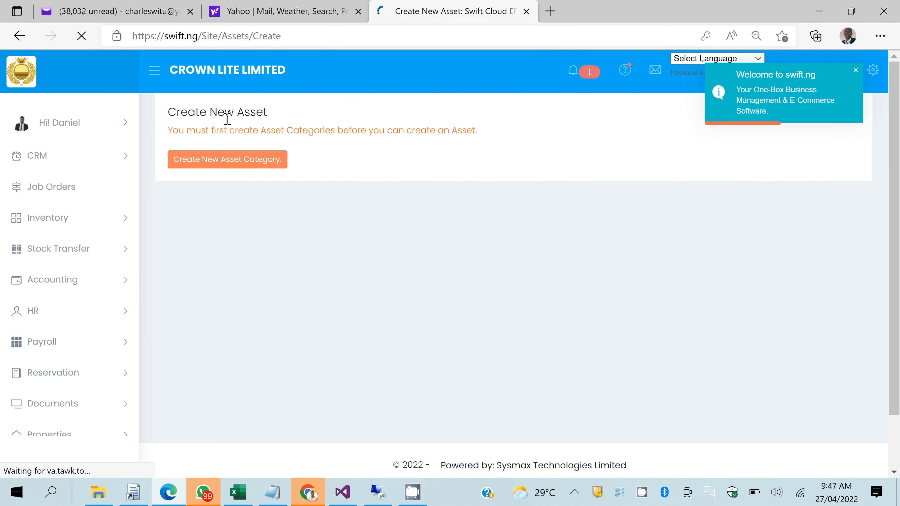
Create a new asset category named Vehicles.
left_click(238, 170)
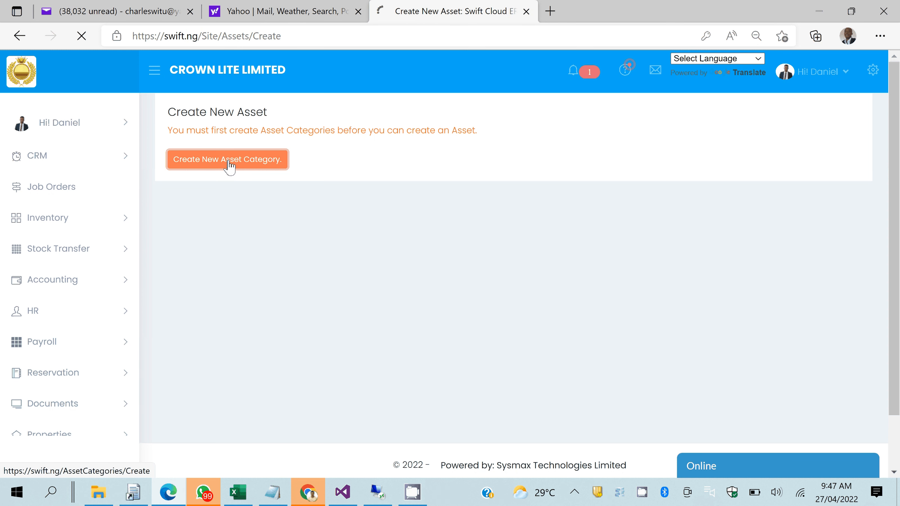
left_click(264, 167)
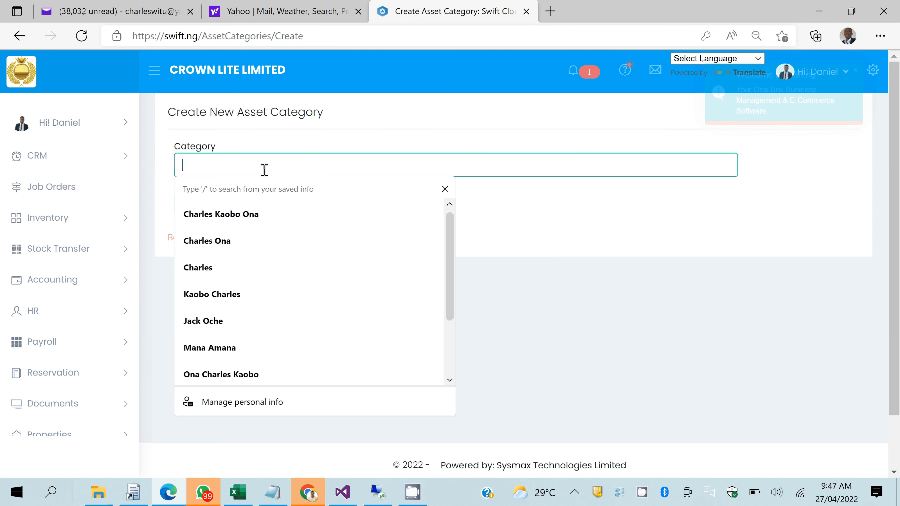
type("Ve")
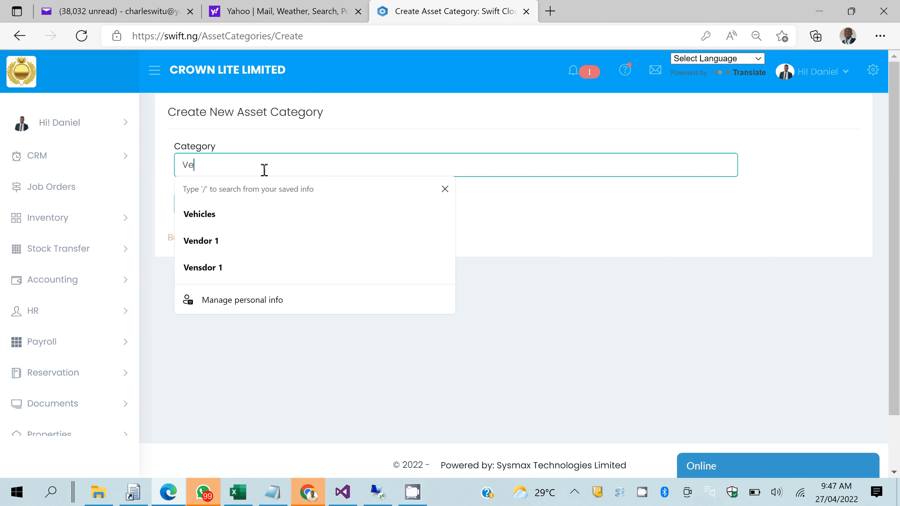
type("hicles")
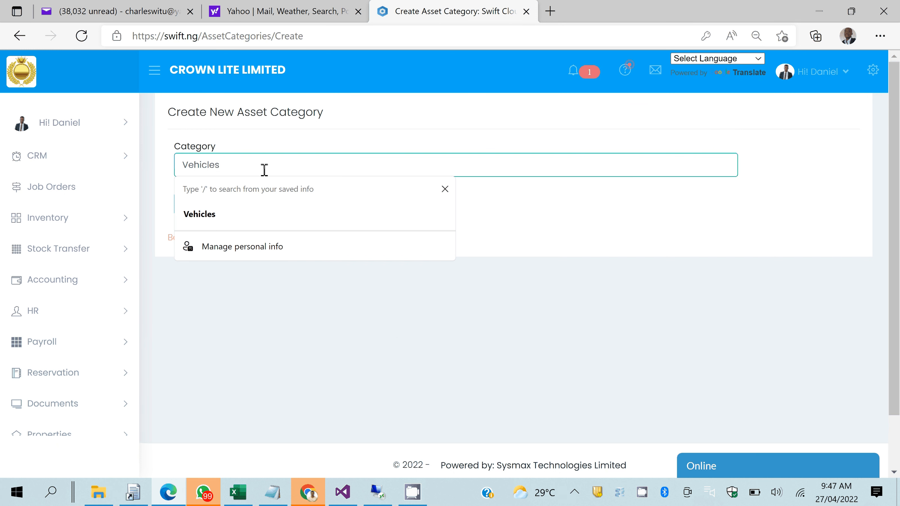
key("Tab")
key("Return")
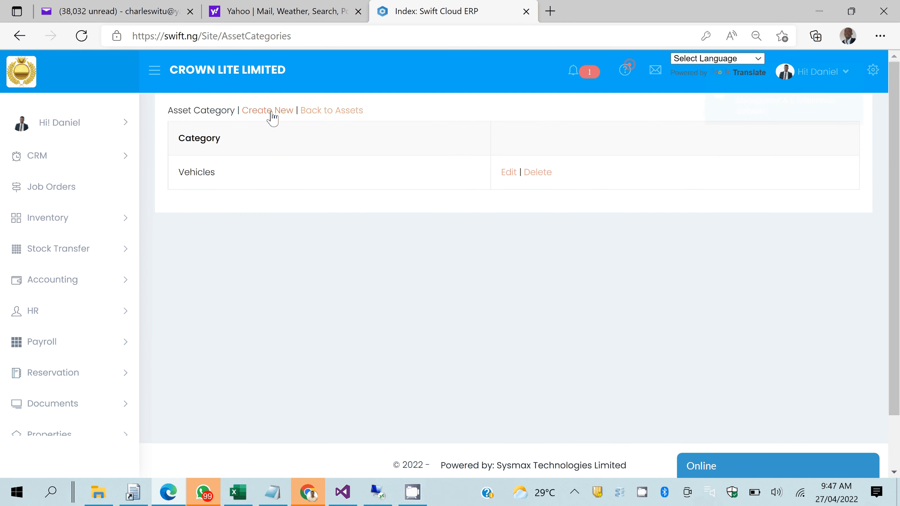
Add a second asset category named Buildings.
left_click(272, 112)
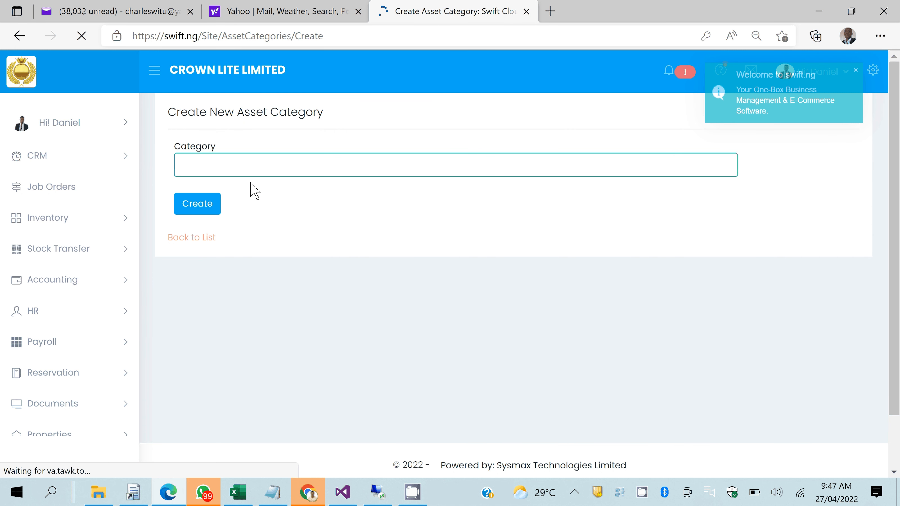
type("Buil")
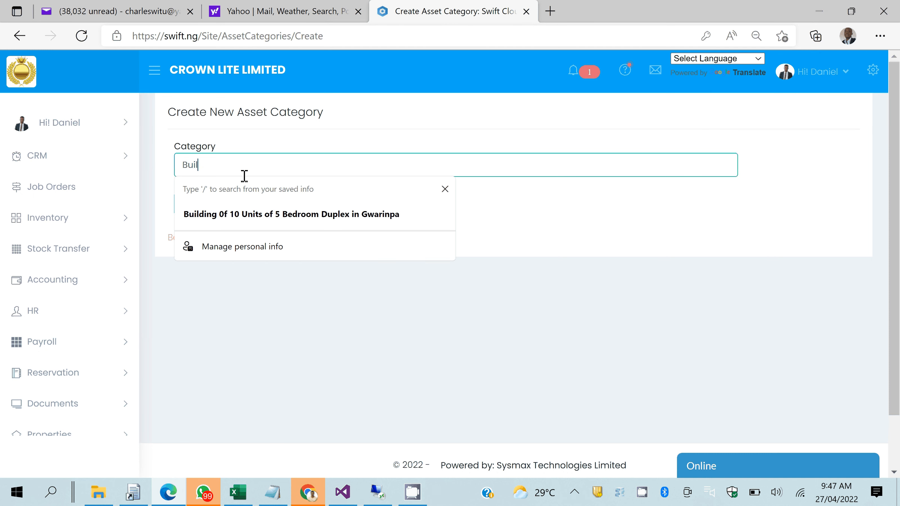
type("dings")
key("Return")
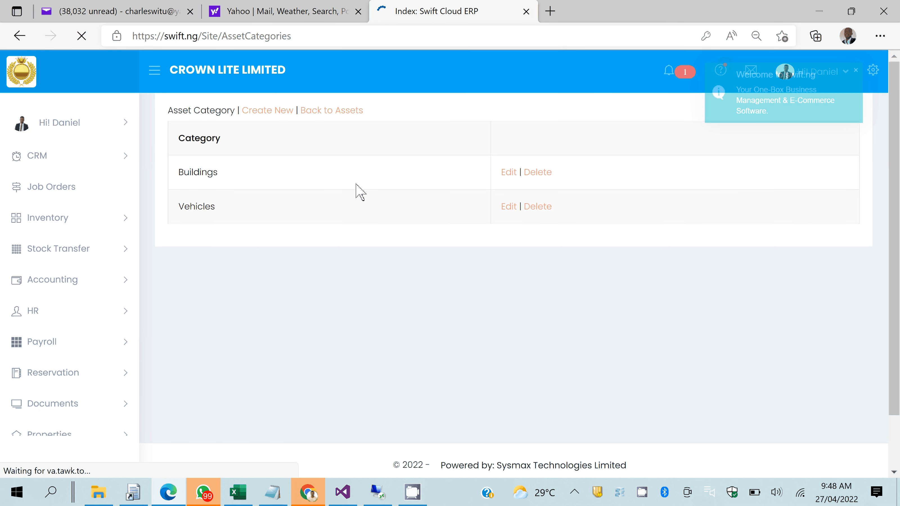
Return to Assets and start a new asset with "Purchase of Toyota Hilux No.2993939" as both its name and description.
left_click(338, 114)
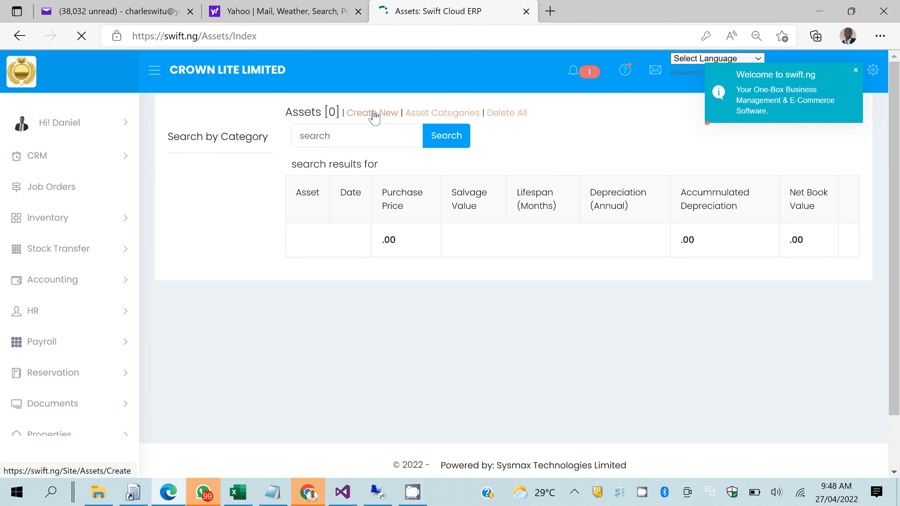
left_click(374, 114)
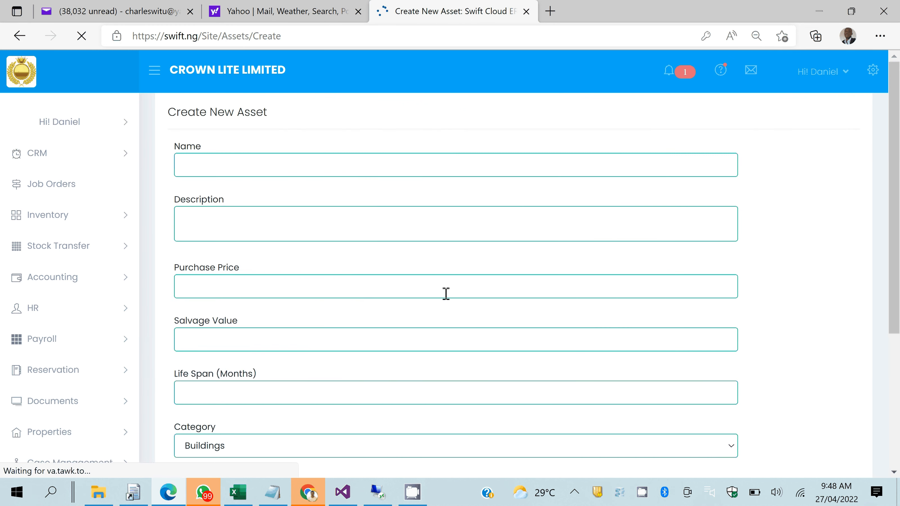
left_click(340, 166)
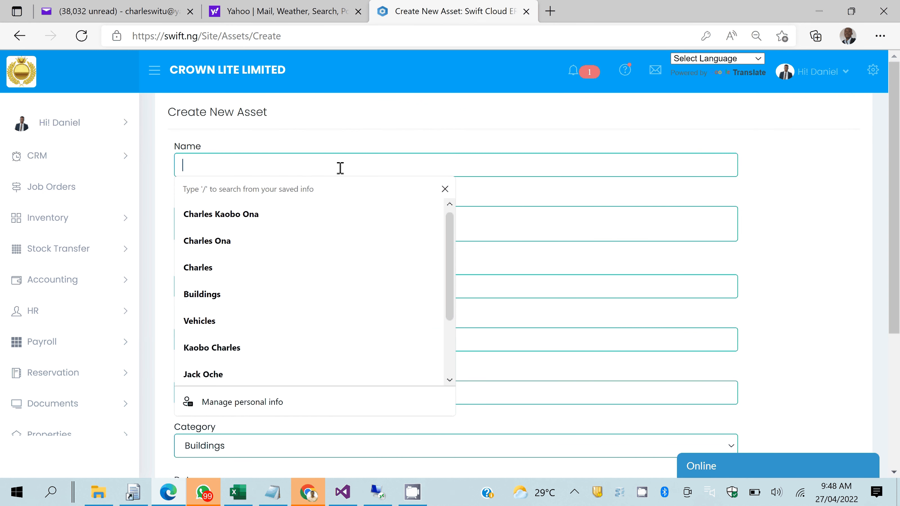
type("Purchase of Toyota Hilux No.2993939")
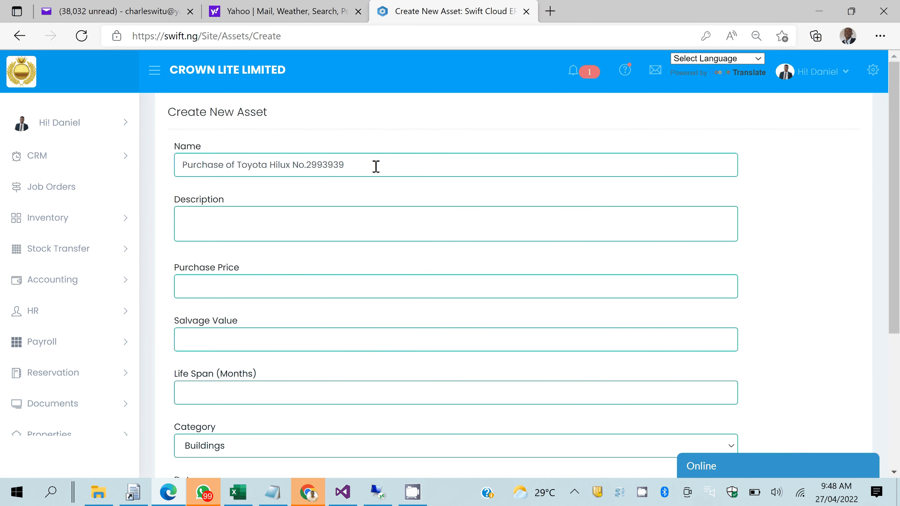
key("Tab")
type("Purchase of Toyota Hilux No.2993939")
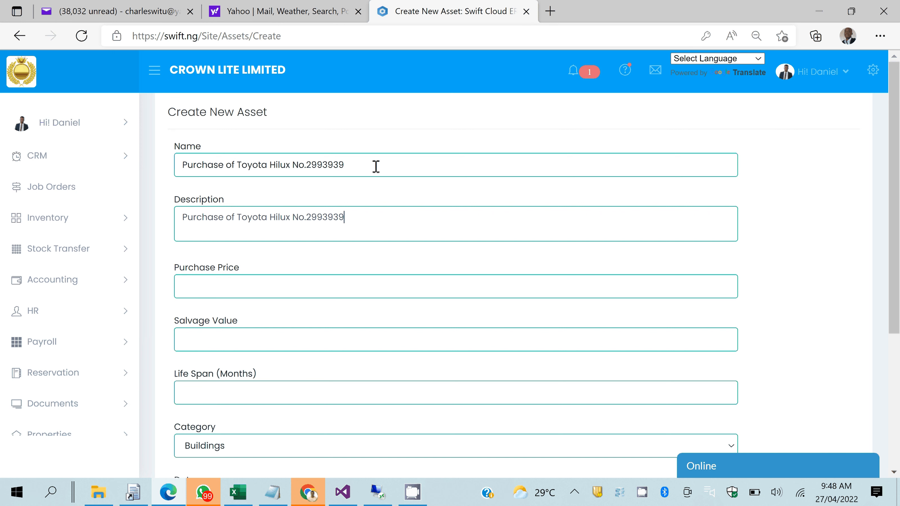
Set the asset's purchase price to 5000000.
left_click(218, 281)
type("5000")
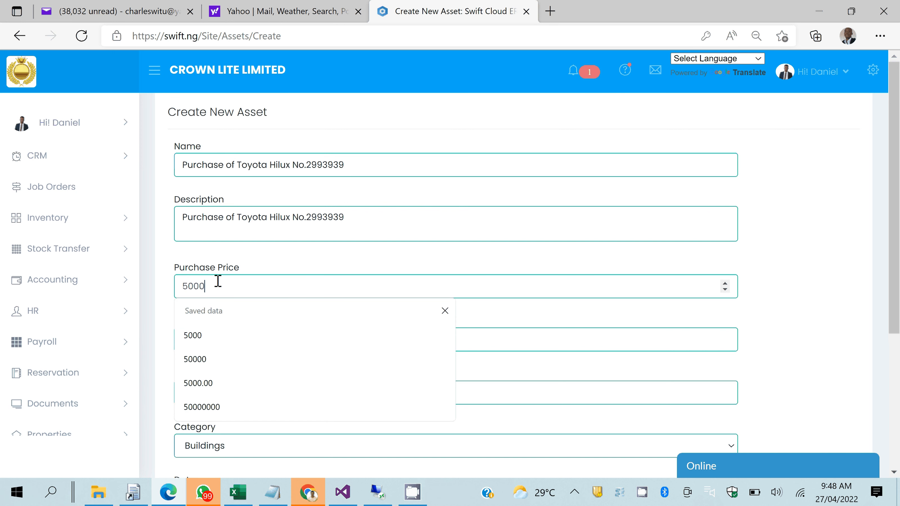
type("000")
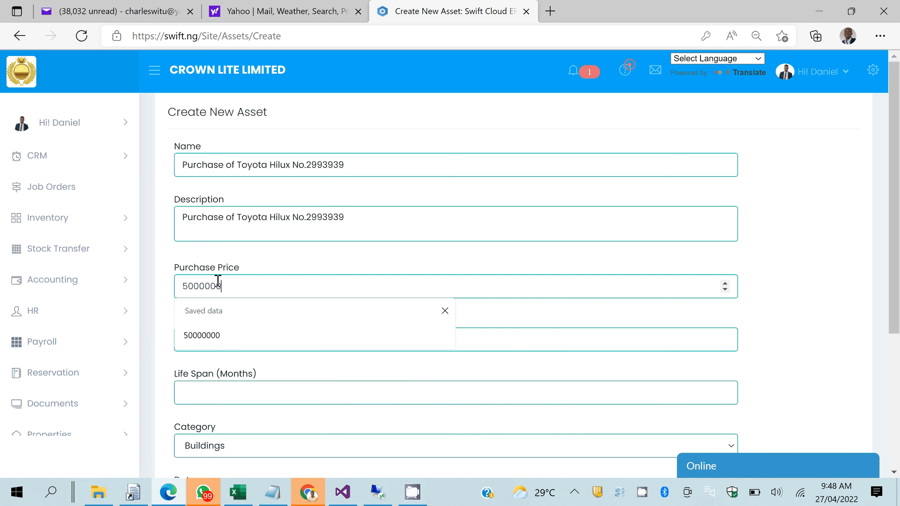
key("Left")
key("Left")
key("Left")
key("Left")
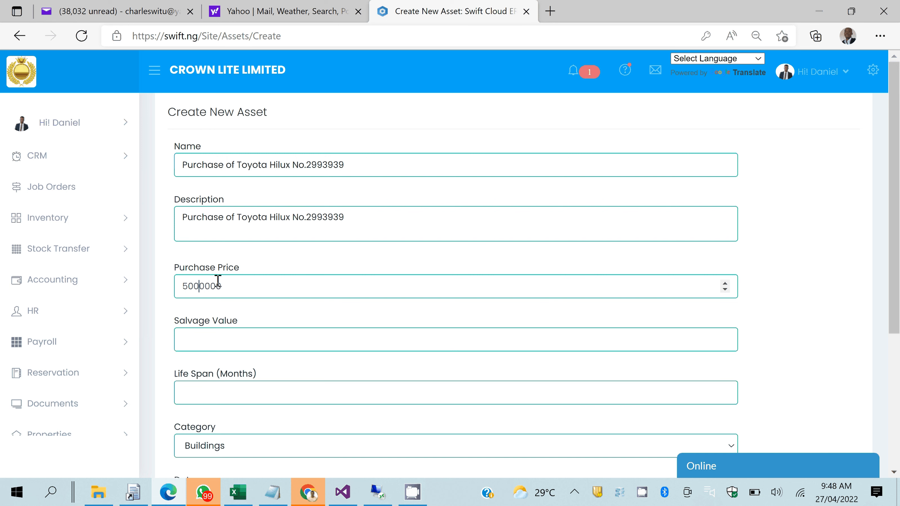
key("Return")
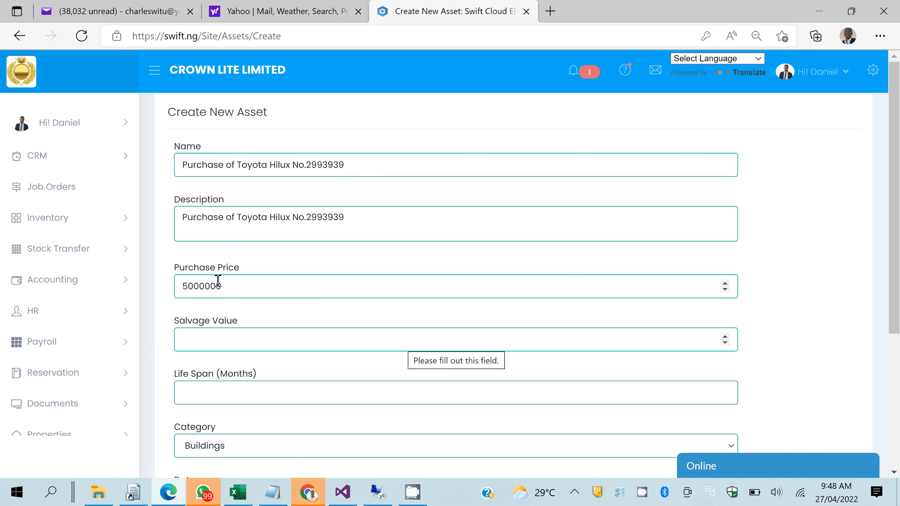
Set the asset's salvage value to 800000 and its life span to 48 months.
type("8")
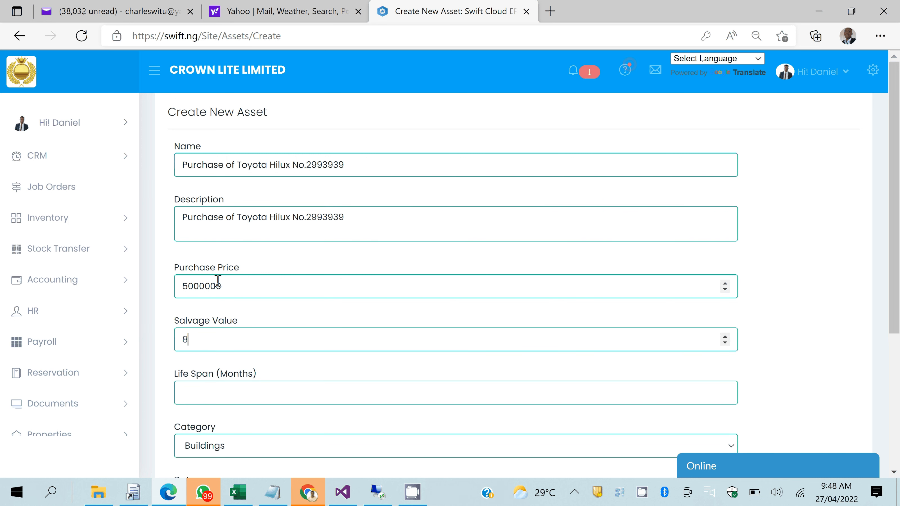
type("00000")
key("Left")
key("Left")
key("Left")
key("Tab")
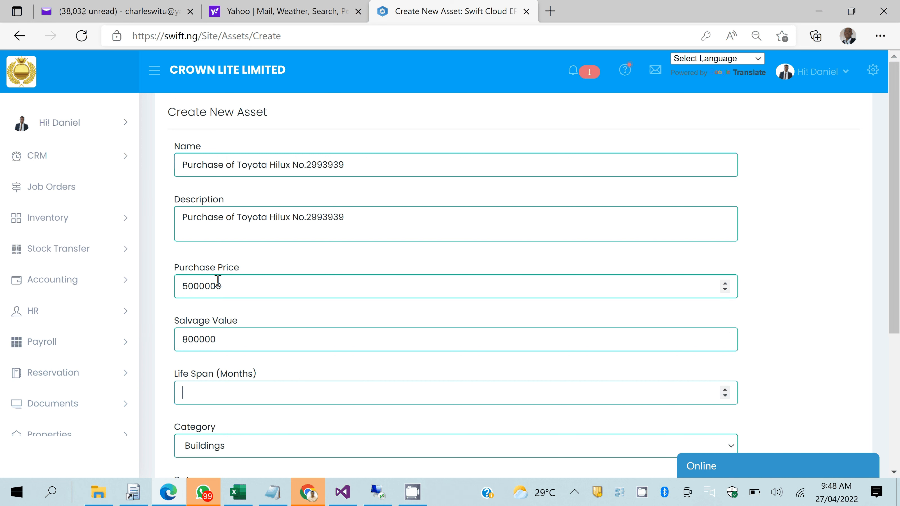
type("48")
Assign the asset to the Vehicles category and date it 27/04/2022.
left_click(764, 366)
scroll(763, 365, "down", 1)
scroll(777, 369, "down", 3)
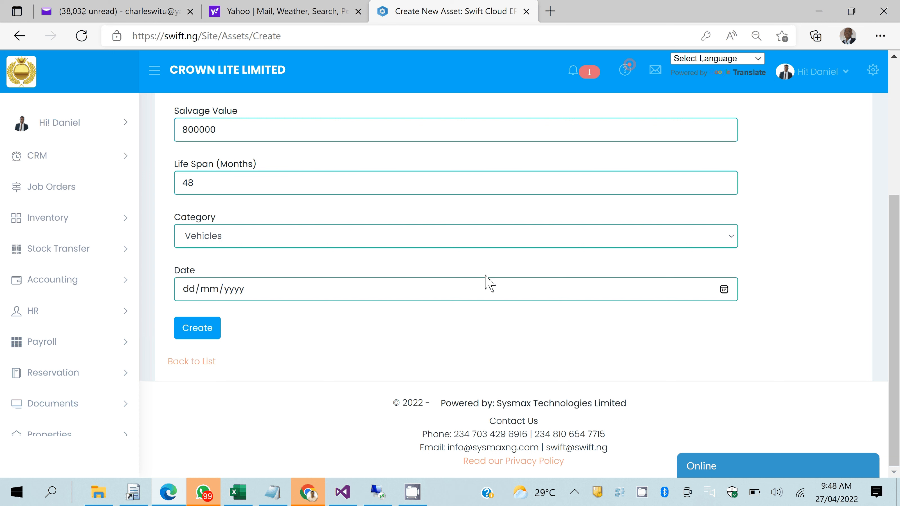
left_click(486, 280)
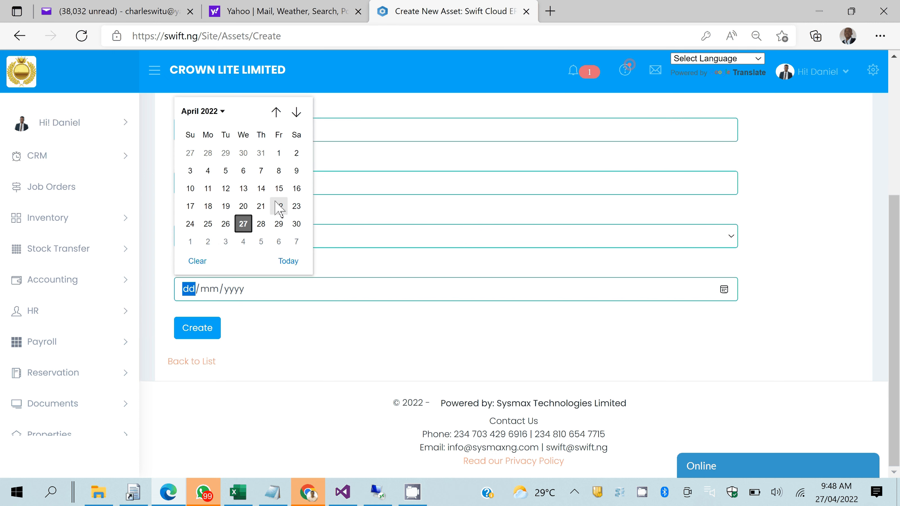
left_click(244, 223)
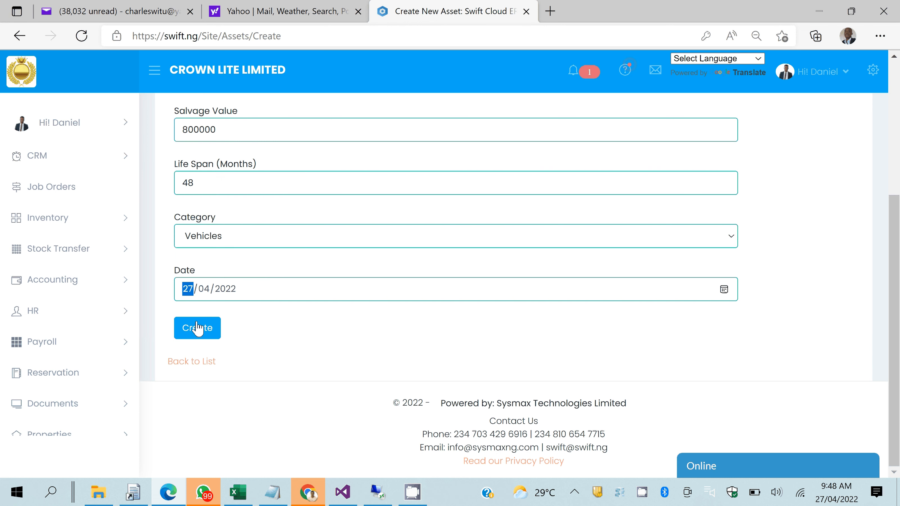
Save the new Toyota Hilux asset and check its monthly depreciation in the asset list.
left_click(197, 328)
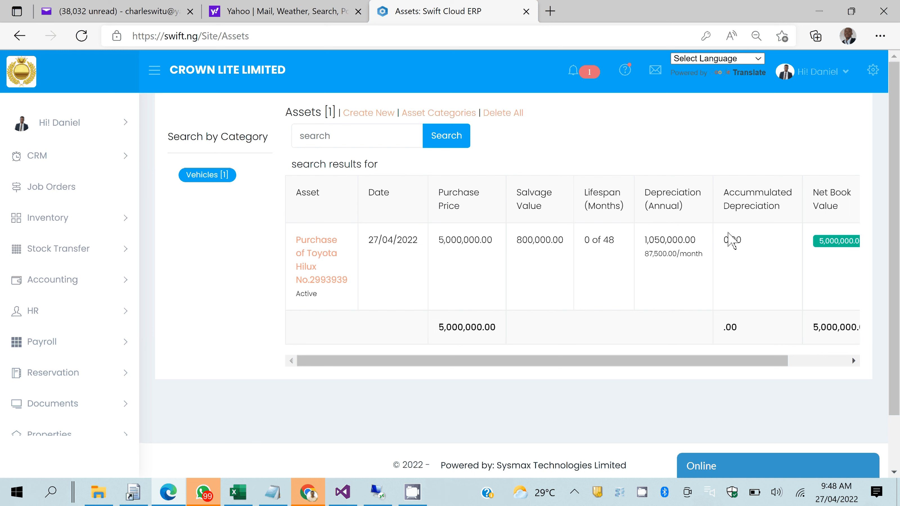
double_click(664, 259)
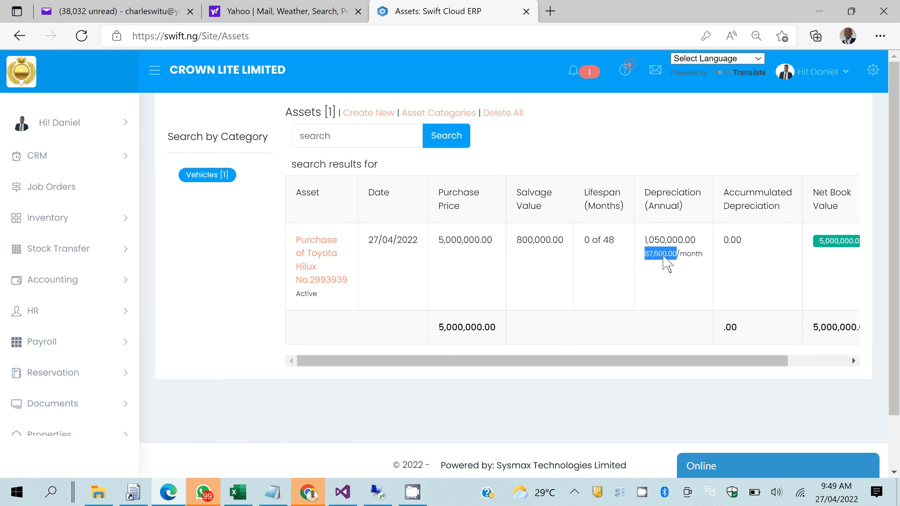
Open the Toyota Hilux asset's details and review its general information and its income and expense records.
left_click(313, 241)
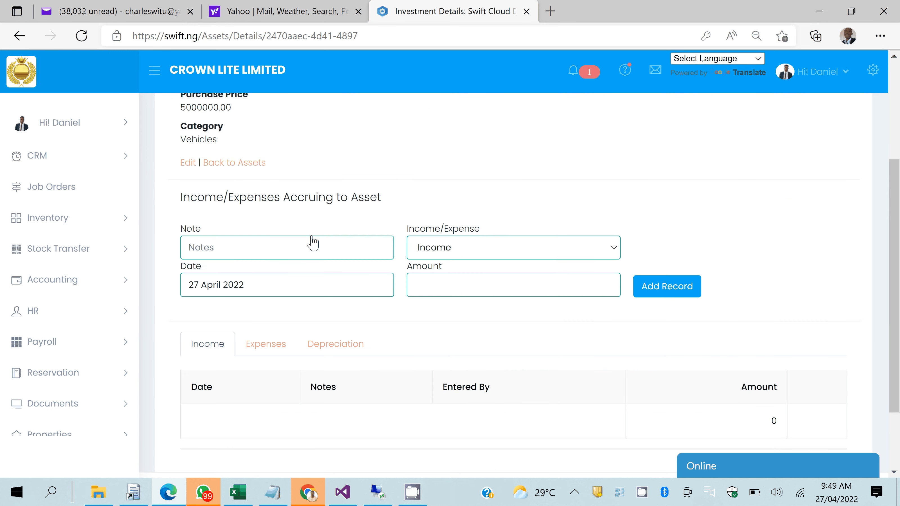
scroll(313, 242, "up", 5)
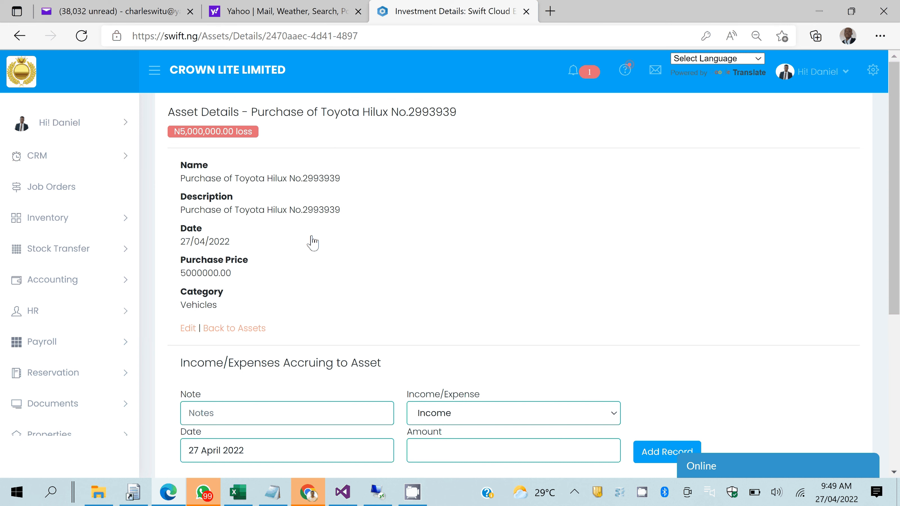
scroll(313, 242, "down", 5)
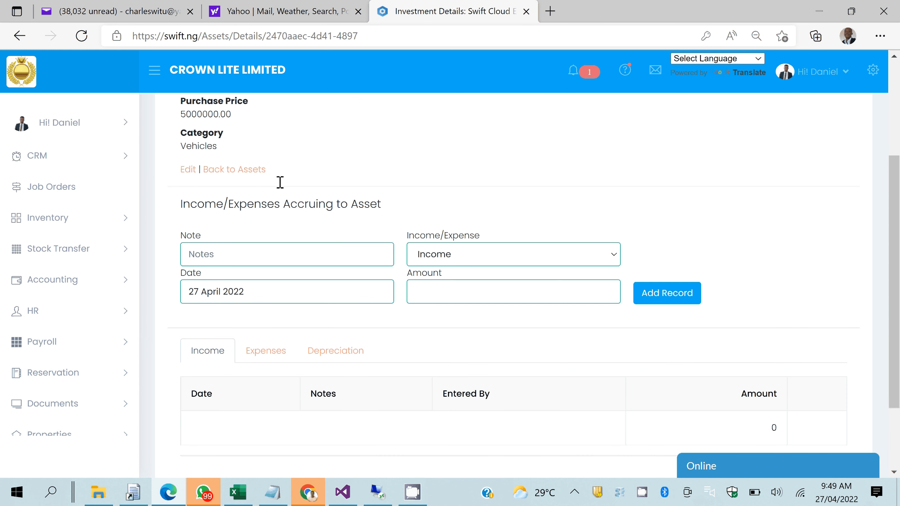
scroll(280, 183, "down", 2)
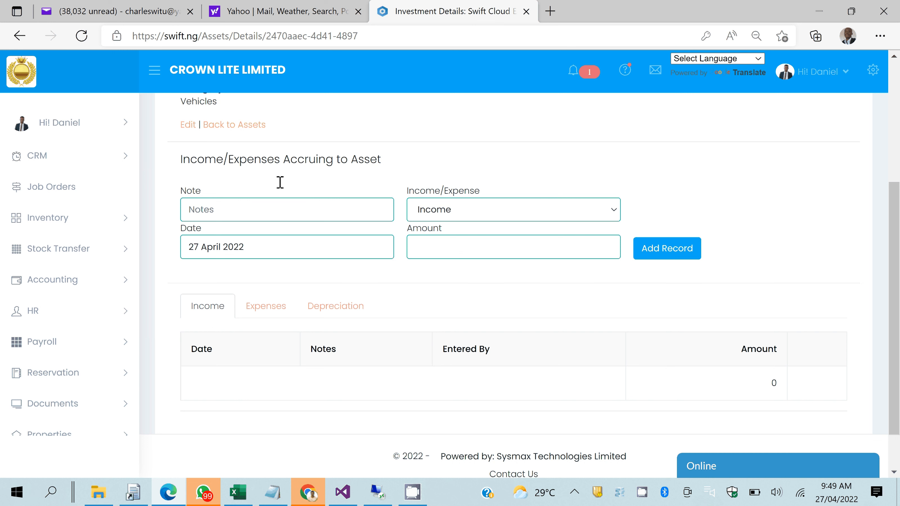
left_click(278, 315)
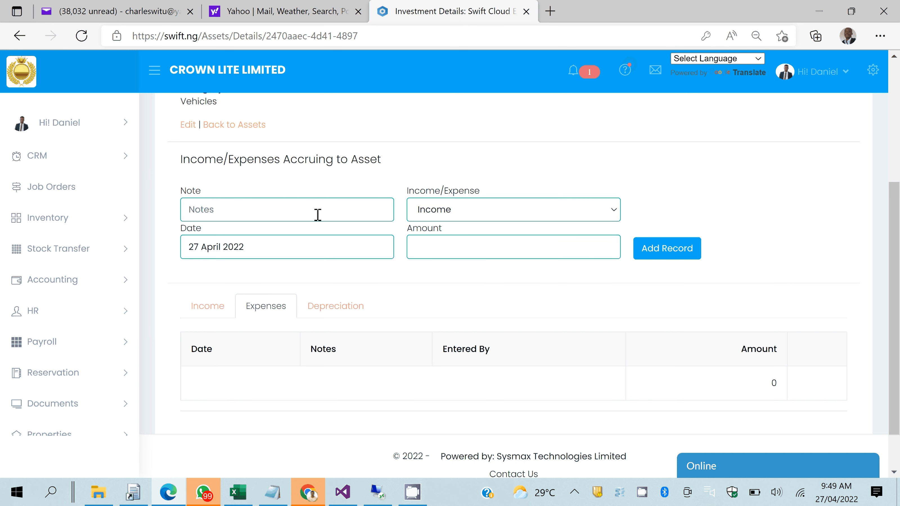
scroll(583, 146, "up", 5)
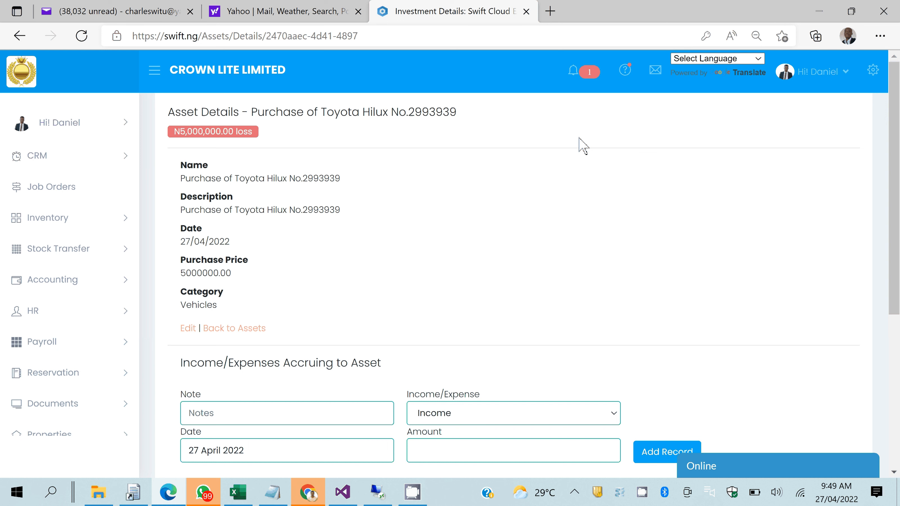
scroll(472, 387, "down", 1)
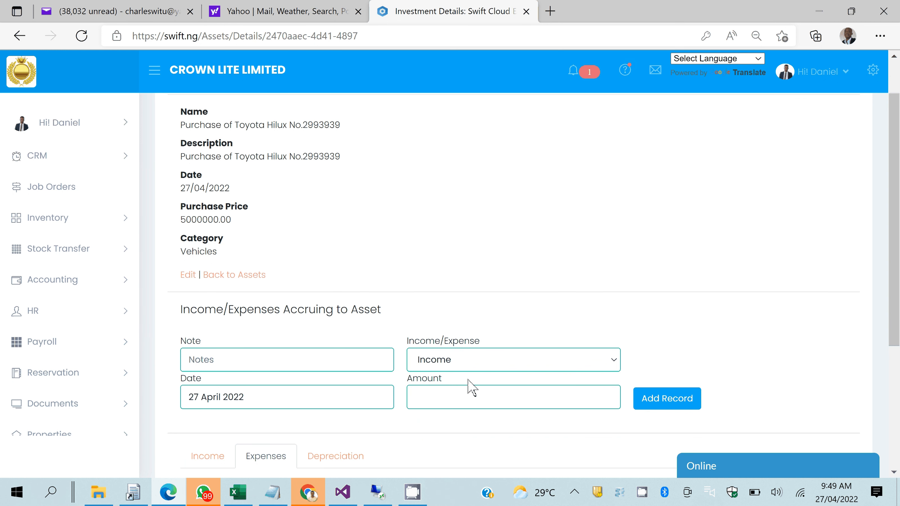
Examine the asset's month-by-month depreciation schedule, including net book value and accumulated depreciation.
left_click(335, 456)
scroll(584, 309, "down", 5)
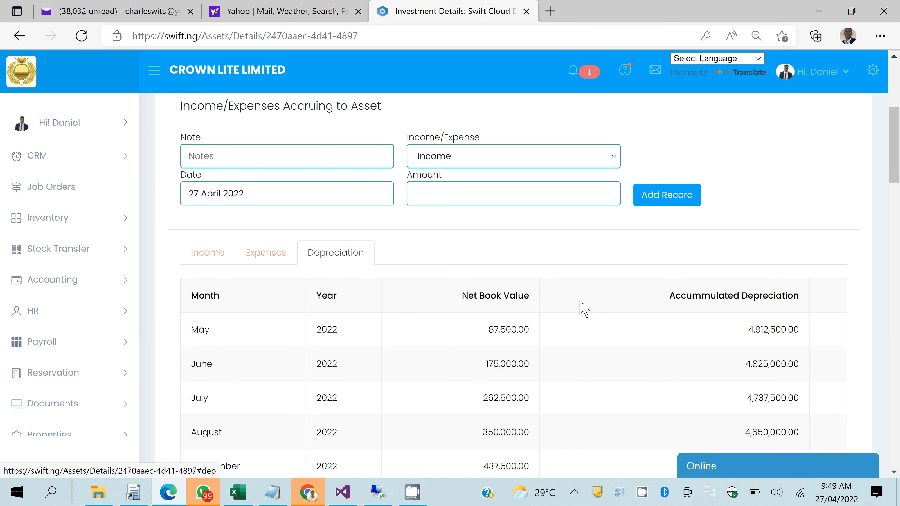
scroll(583, 309, "down", 5)
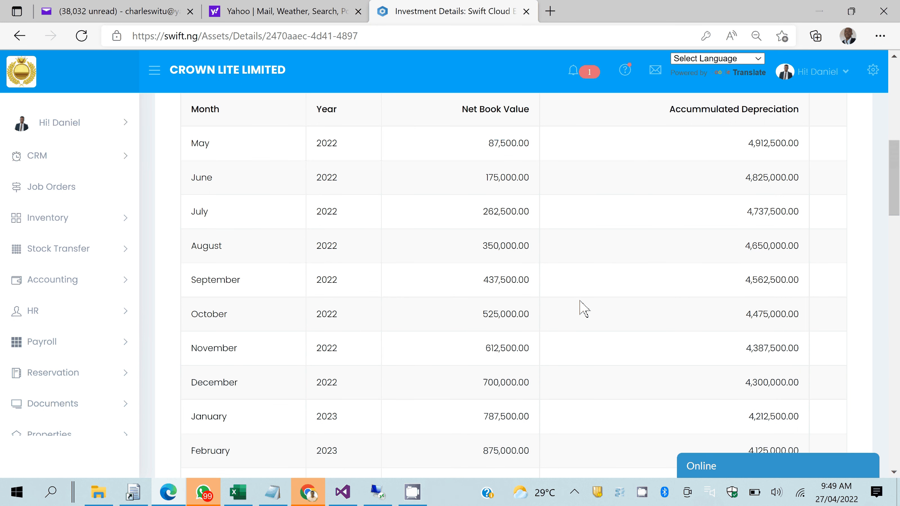
scroll(584, 309, "down", 20)
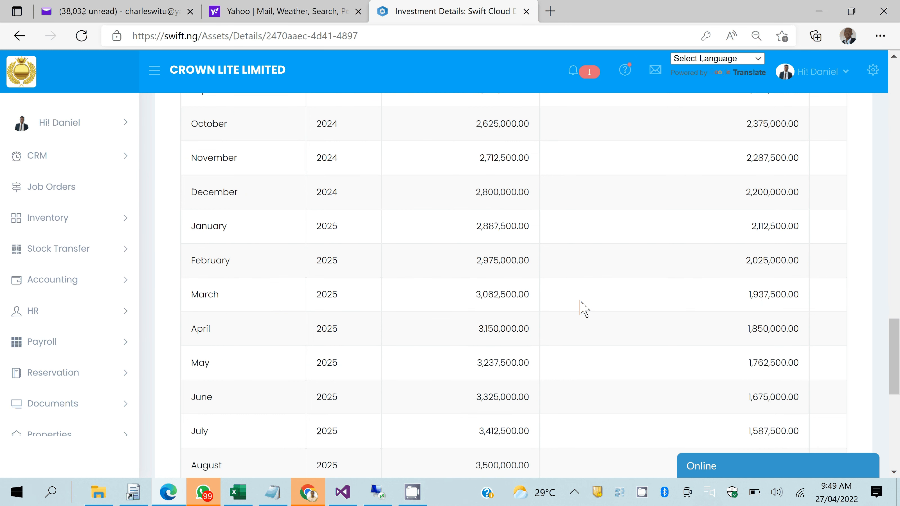
scroll(584, 309, "up", 20)
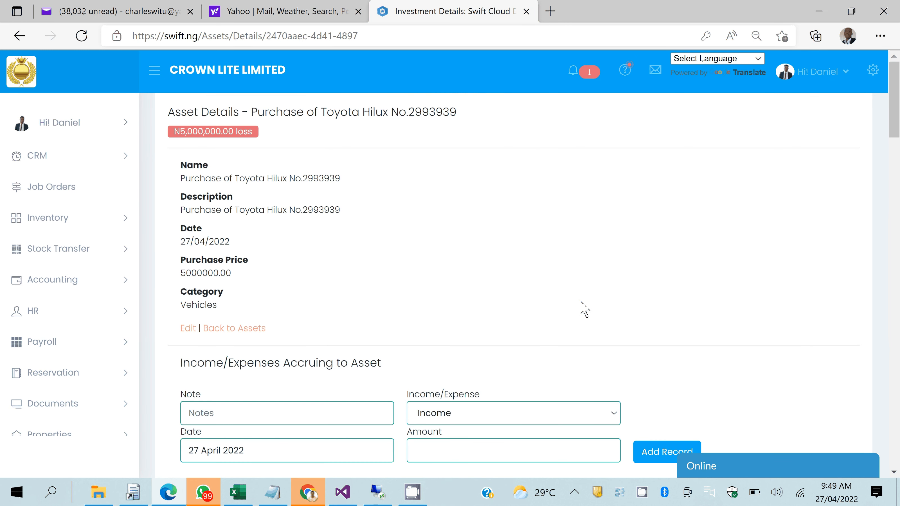
Go to the Accounting reports page.
left_click(39, 281)
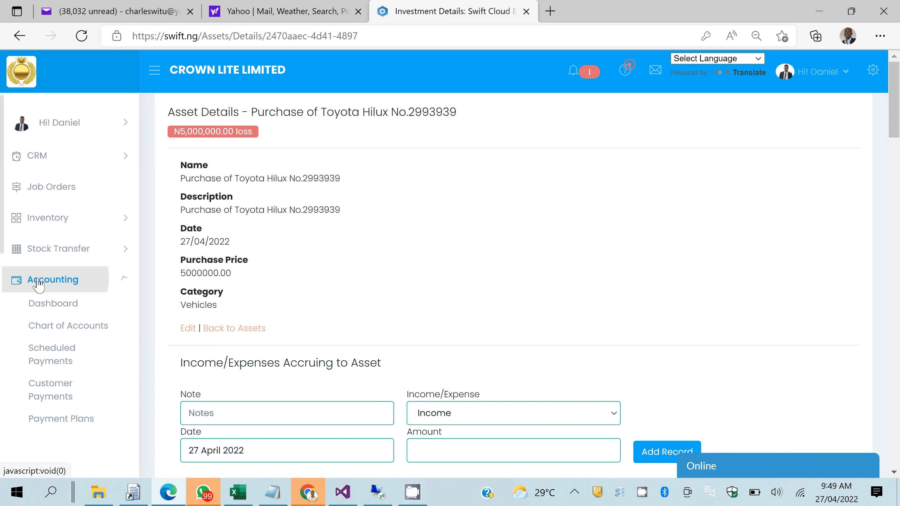
scroll(46, 285, "down", 6)
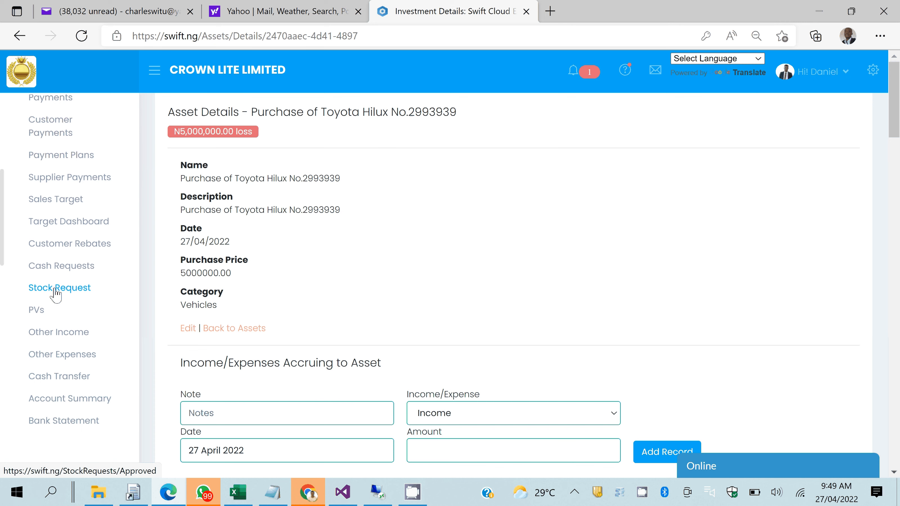
left_click(57, 288)
scroll(53, 337, "down", 3)
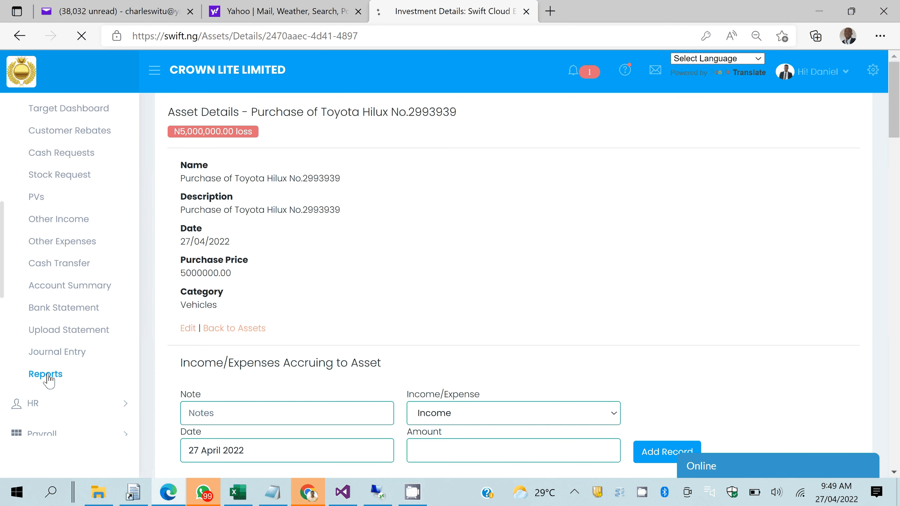
left_click(46, 376)
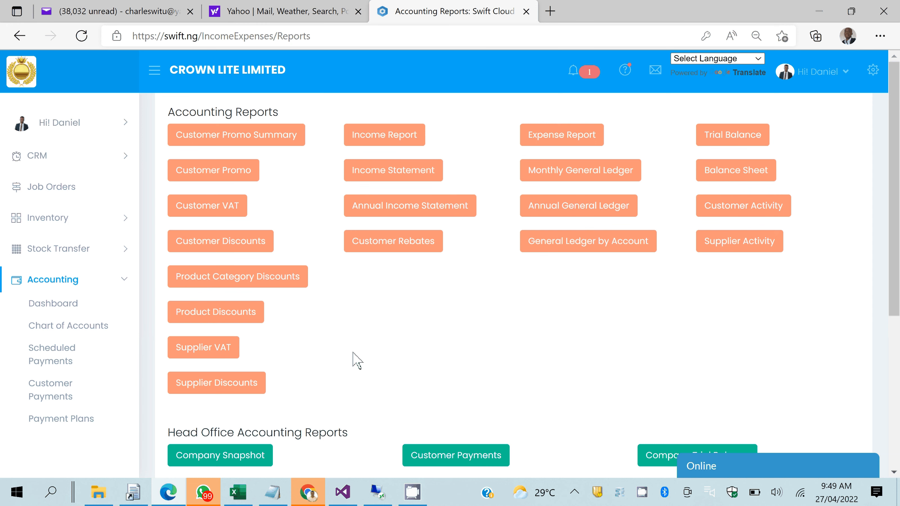
Open the Annual General Ledger, Annual Income Statement and Balance Sheet reports from the Accounting Reports page.
left_click(547, 214)
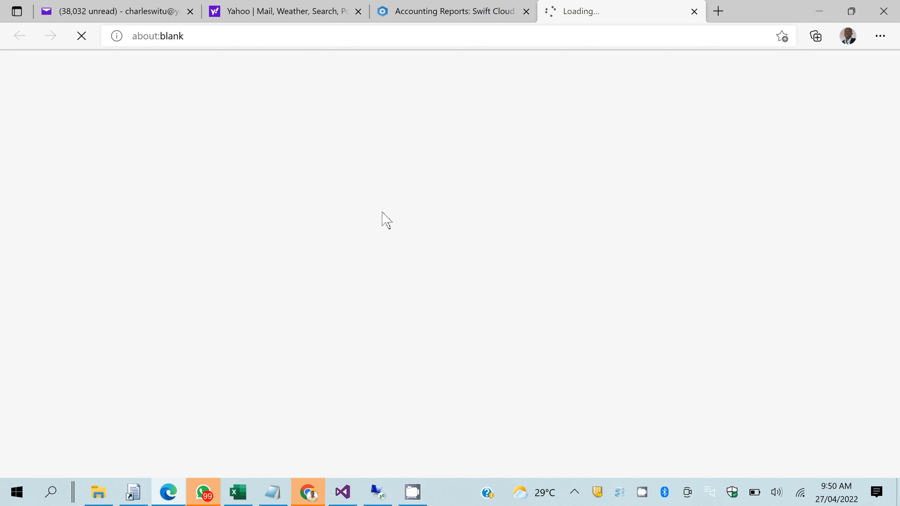
left_click(432, 8)
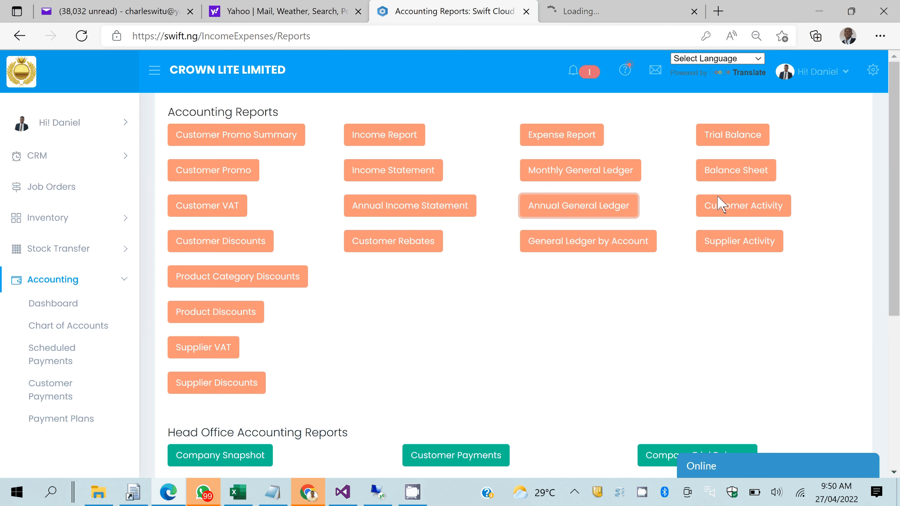
left_click(397, 188)
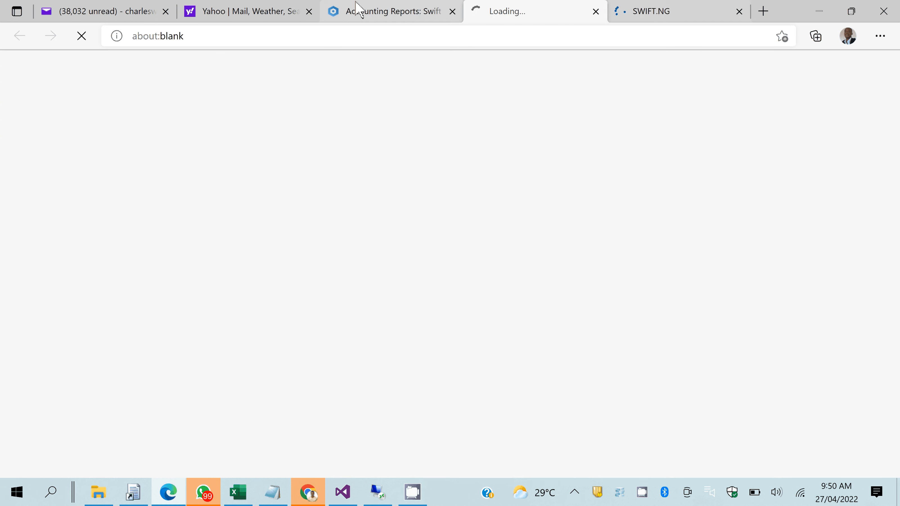
left_click(359, 8)
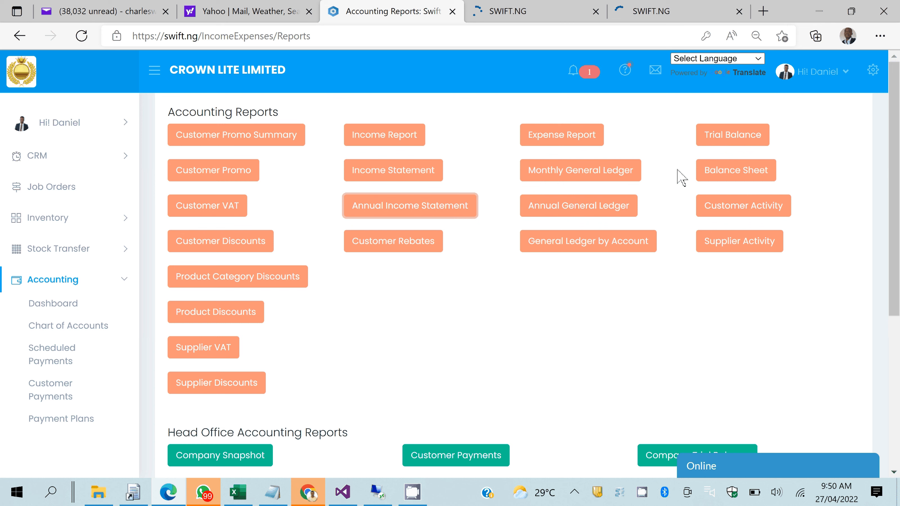
left_click(713, 181)
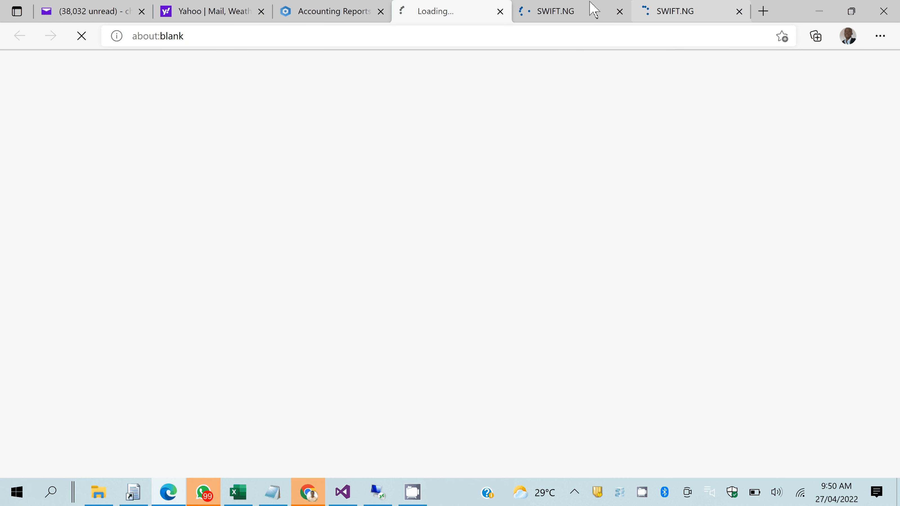
Switch to the annual income statement and set its year to 2021.
left_click(594, 9)
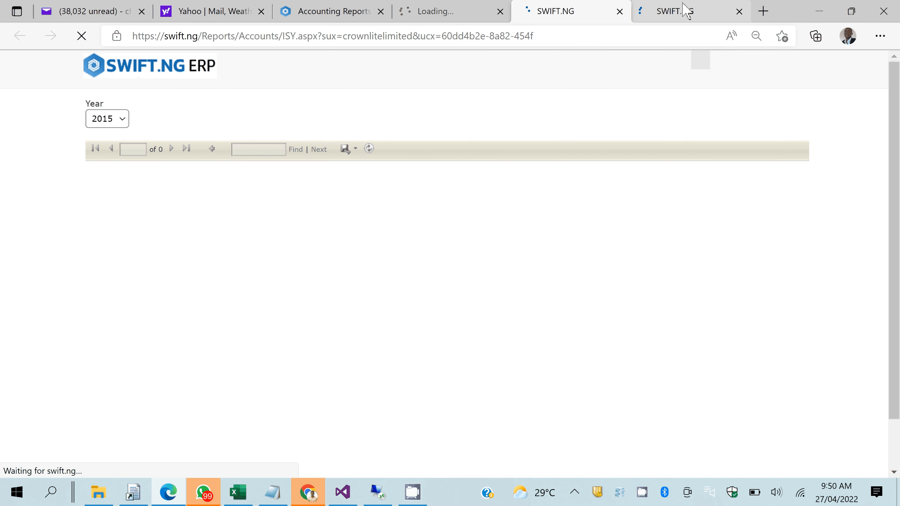
left_click(456, 14)
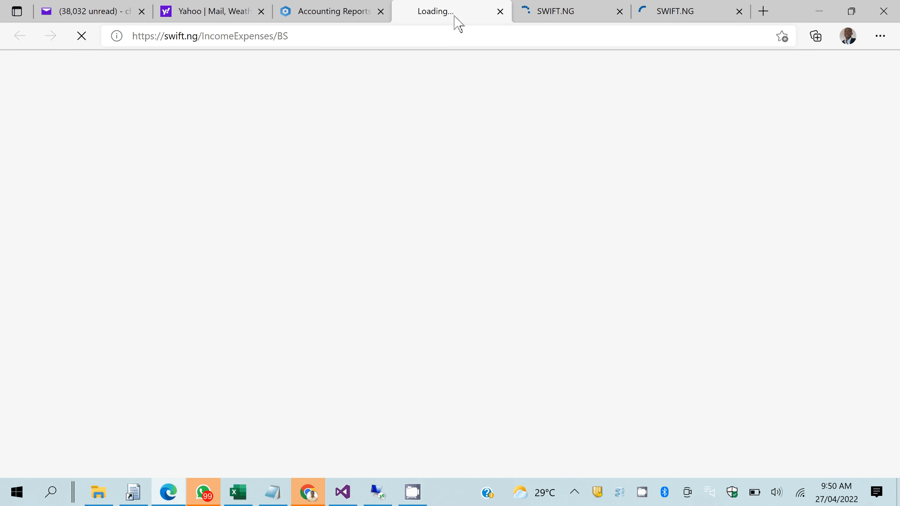
left_click(575, 13)
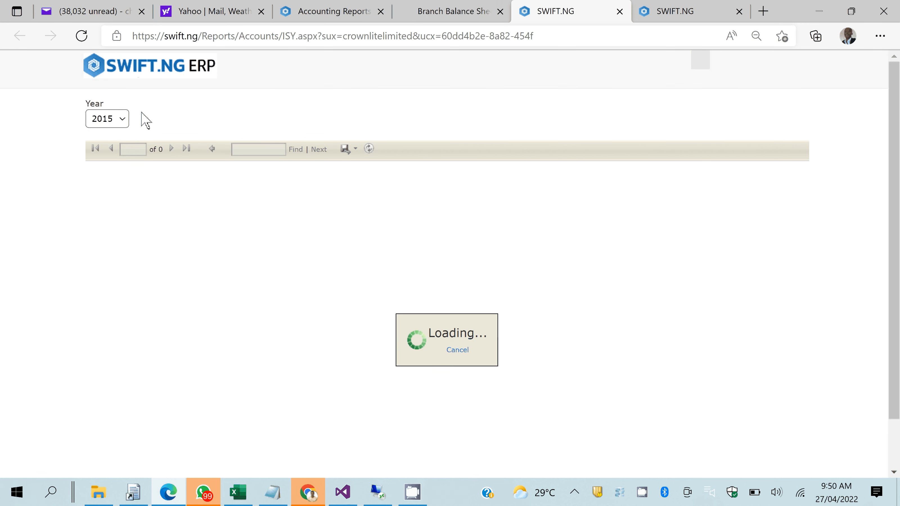
left_click(117, 119)
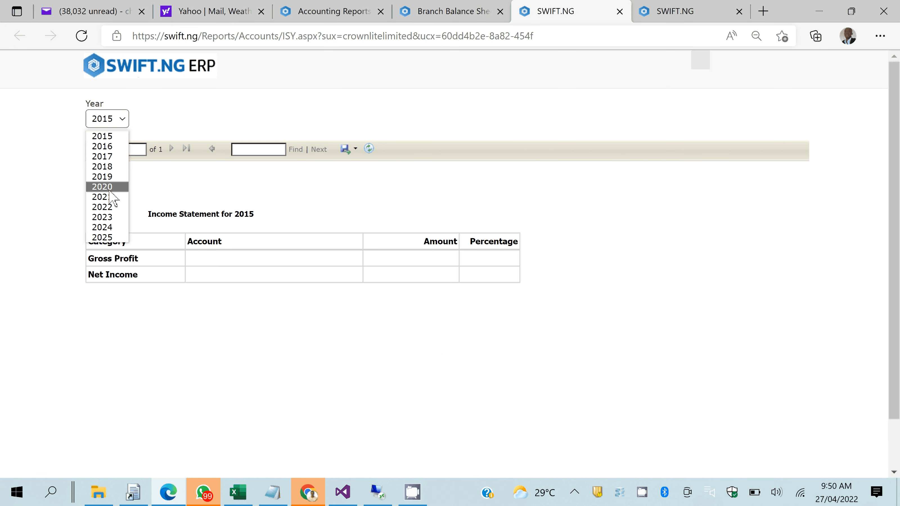
left_click(110, 197)
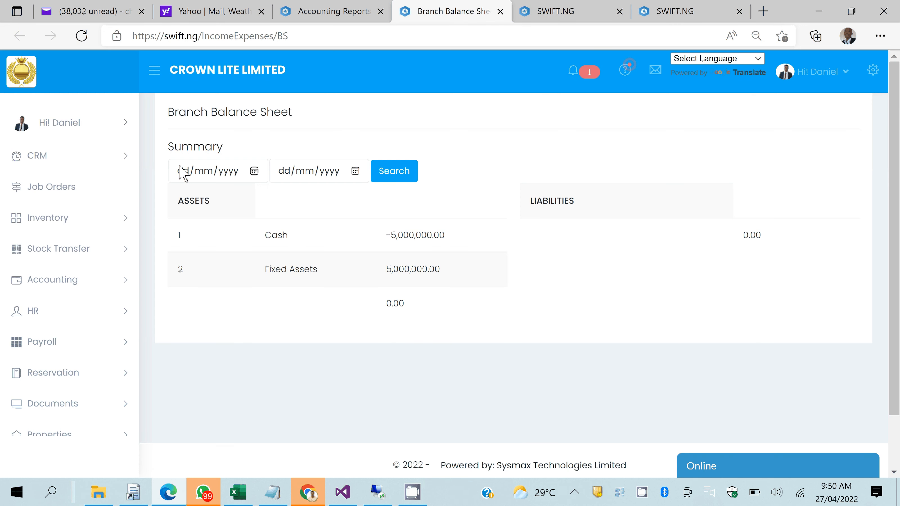
Generate the branch balance sheet for the period 01/04/2022 to 30/04/2022 and review its assets and liabilities.
left_click(255, 171)
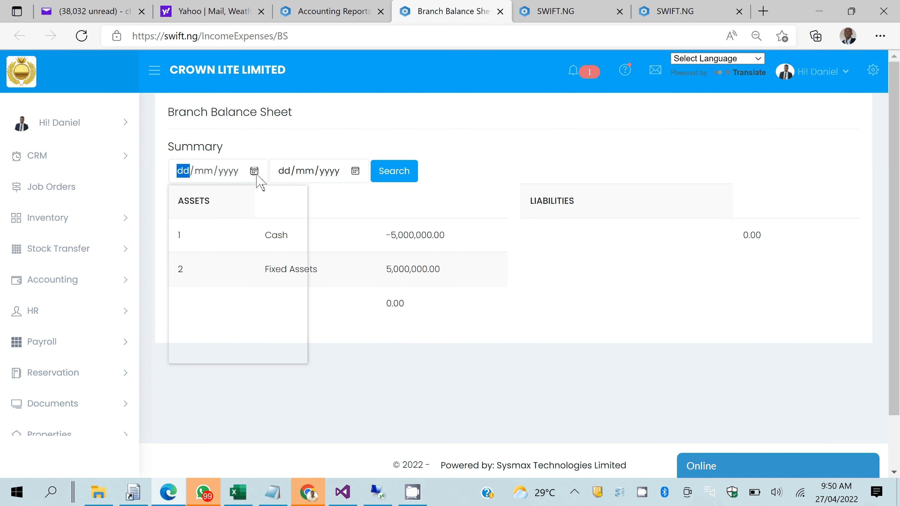
left_click(261, 167)
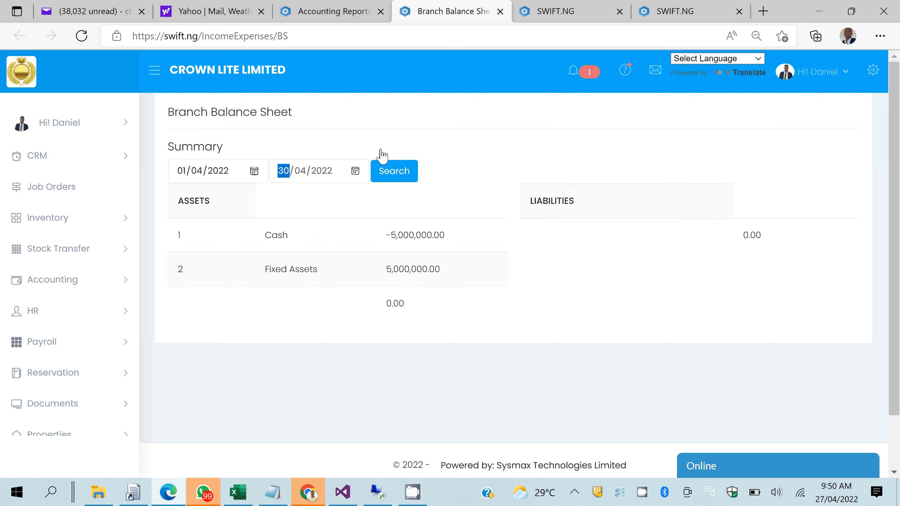
left_click(385, 171)
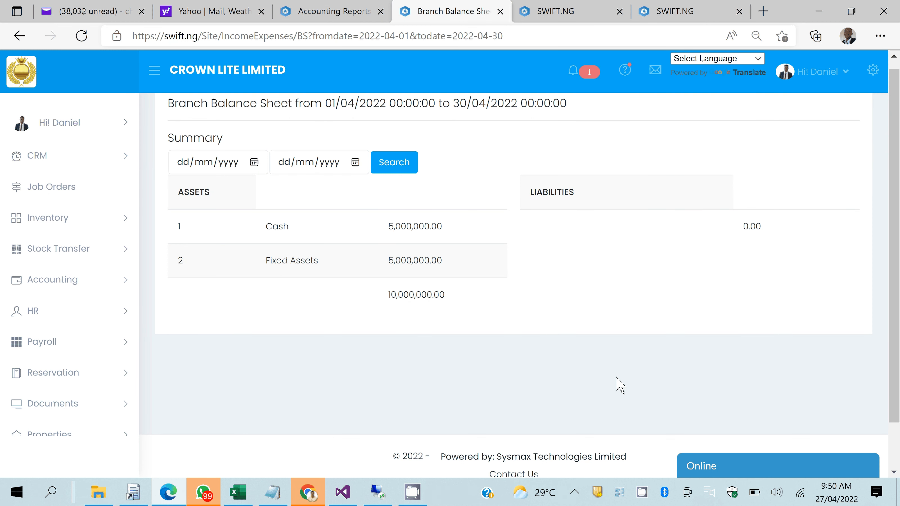
scroll(523, 289, "up", 1)
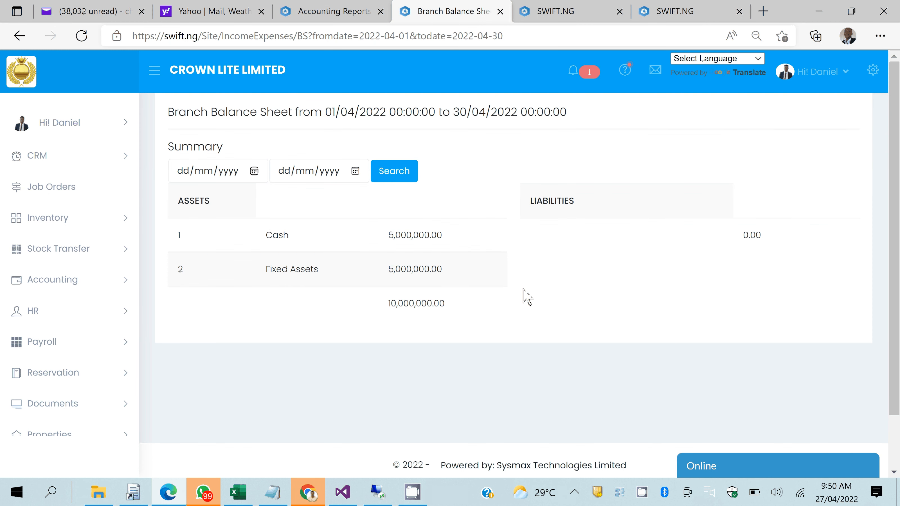
Return to the annual income statement, set its year to 2022 and check the Depreciation Expenses entry.
key("ctrl+Tab")
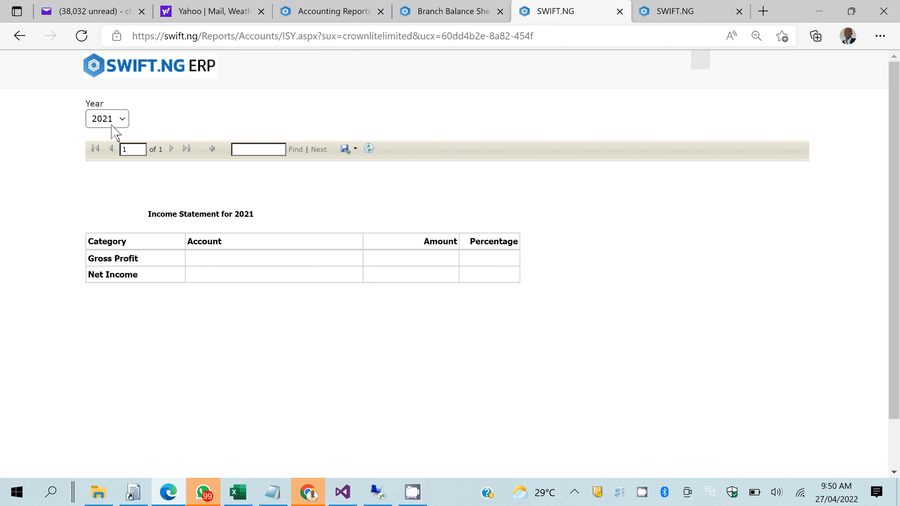
left_click(111, 124)
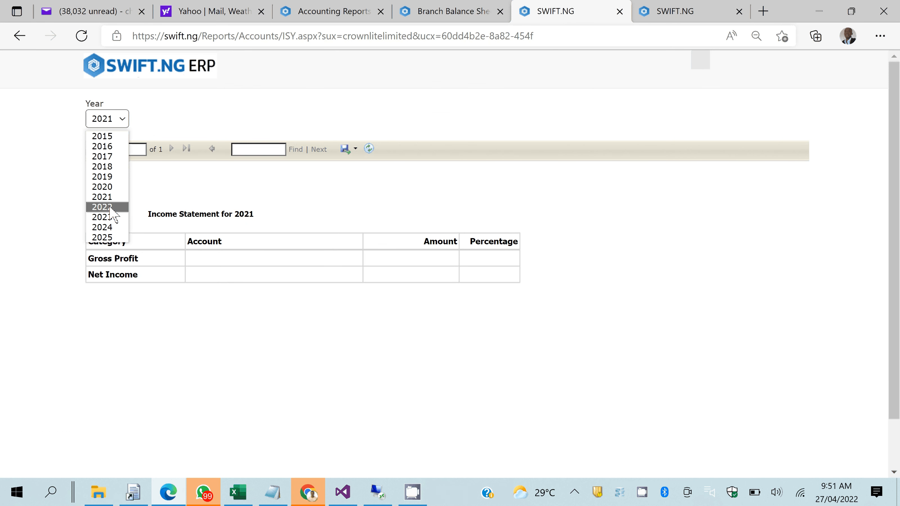
left_click(103, 207)
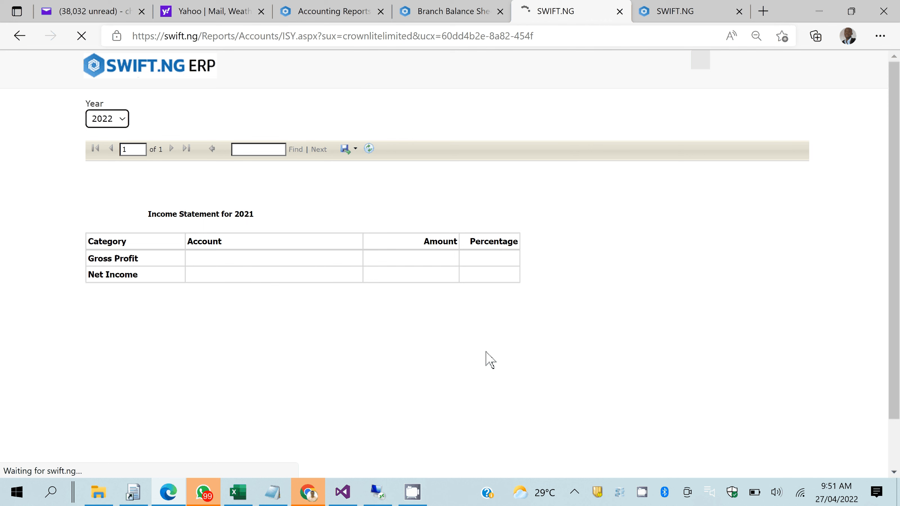
double_click(211, 291)
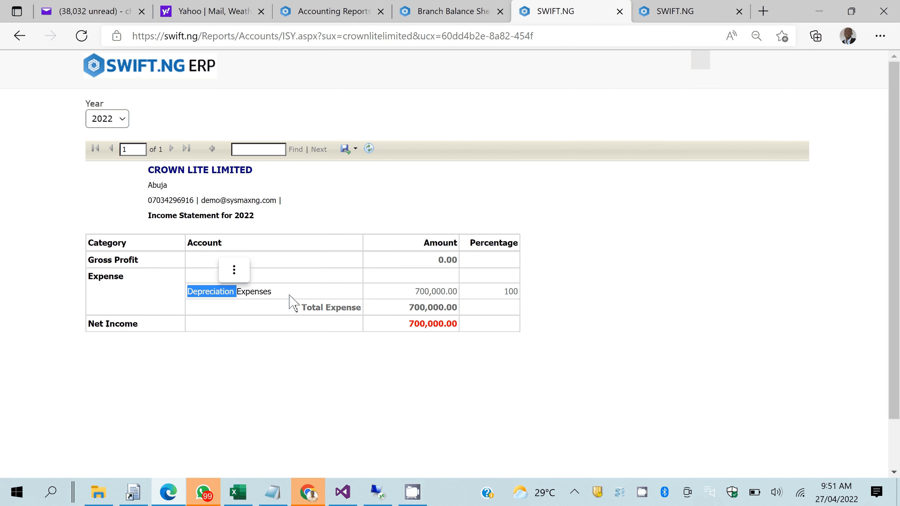
Check the Depreciation Expenses amount and the Net Income figure in the 2022 income statement.
left_click(290, 296)
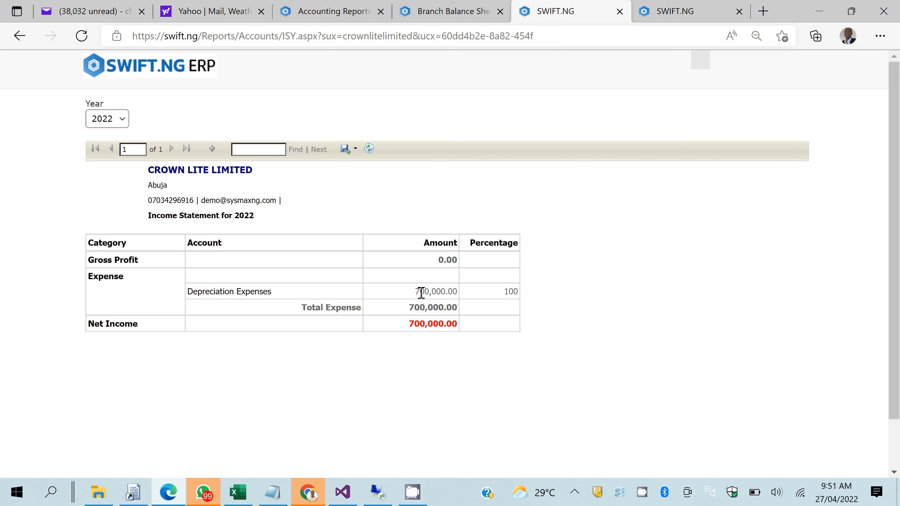
double_click(421, 291)
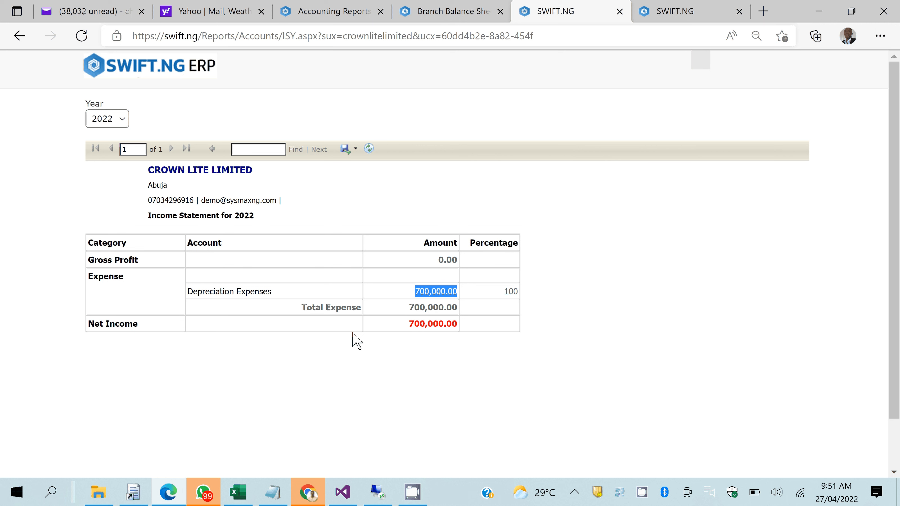
left_click_drag(332, 275, 331, 260)
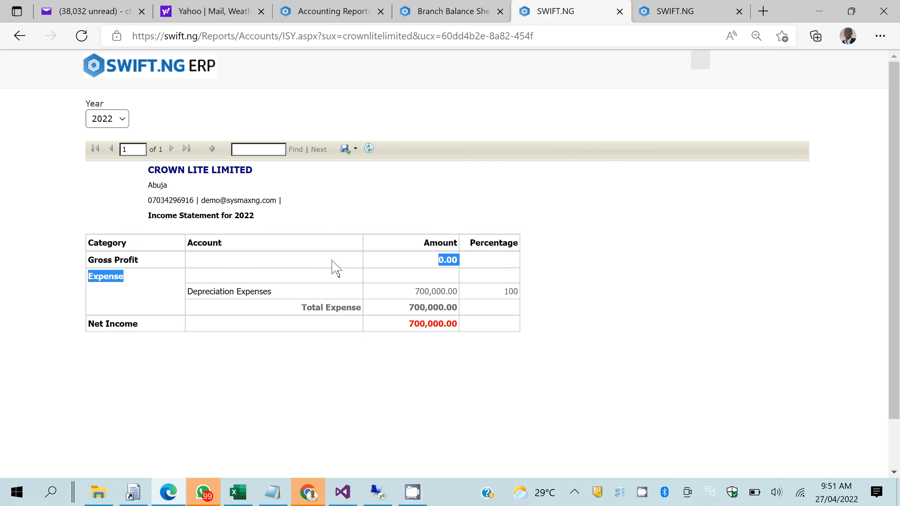
left_click(429, 323)
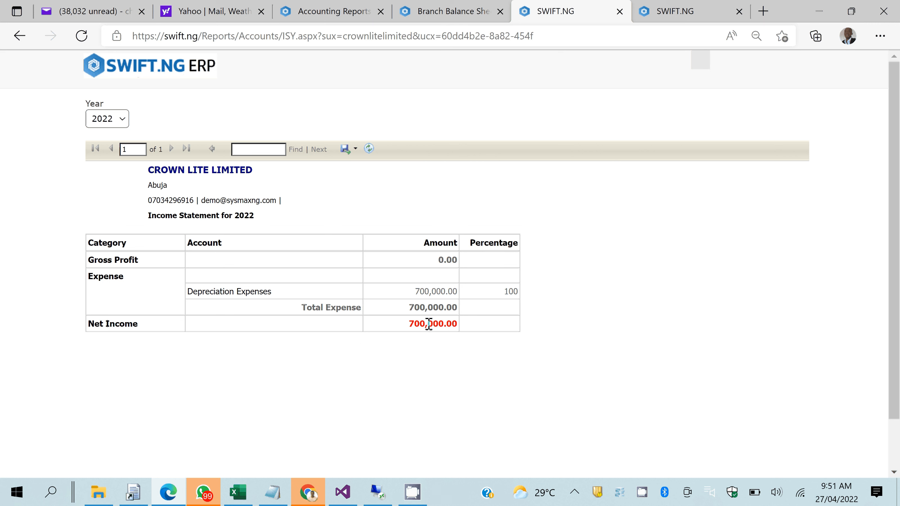
Switch to the annual general ledger, set its year to 2022 and view all account categories down to the total balance.
key("ctrl+Tab")
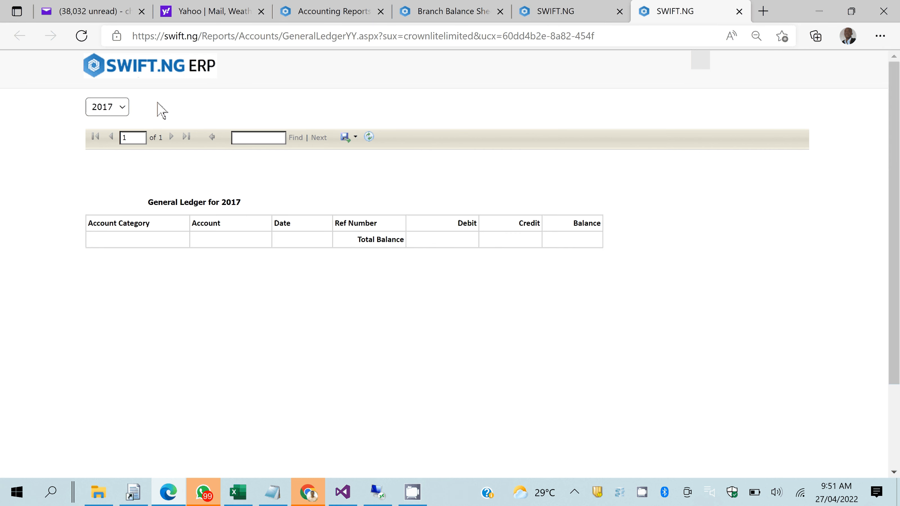
left_click(107, 107)
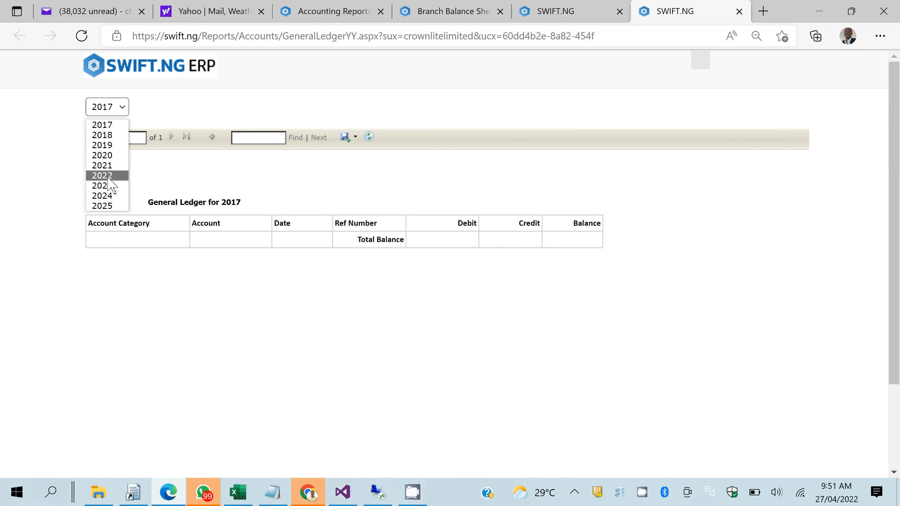
left_click(107, 176)
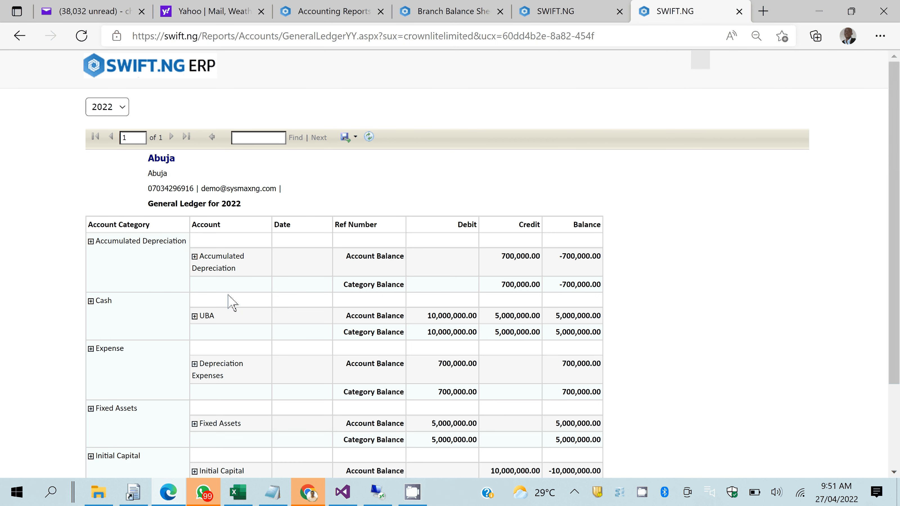
scroll(231, 302, "down", 2)
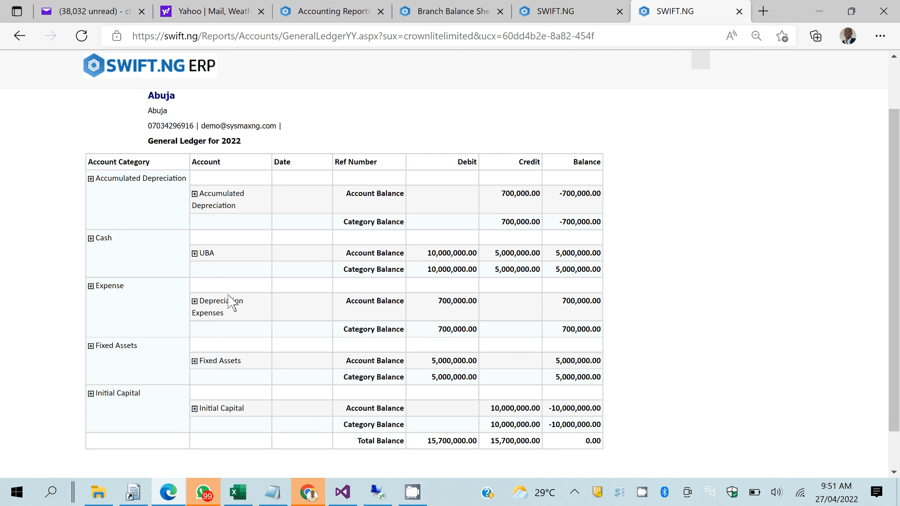
scroll(231, 301, "up", 1)
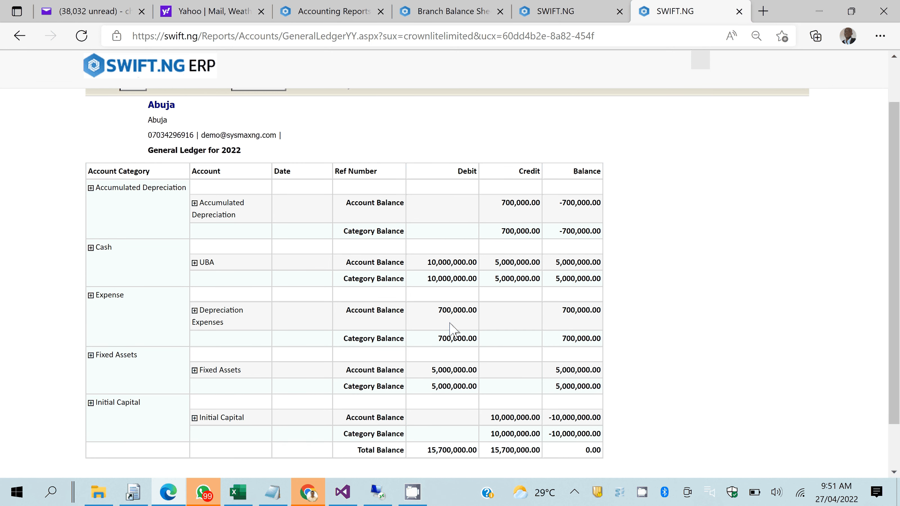
Examine the UBA cash account's debit and credit, then the accumulated depreciation and remaining balances in the 2022 general ledger.
double_click(439, 262)
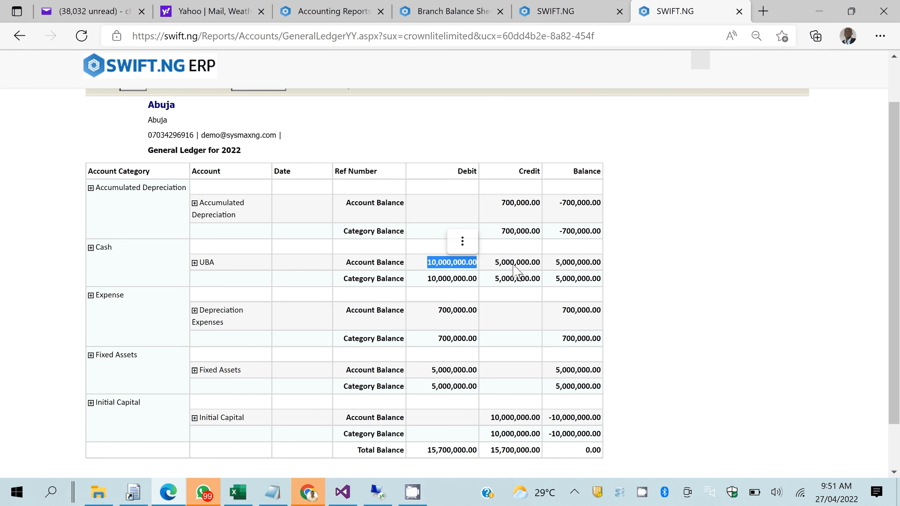
double_click(517, 262)
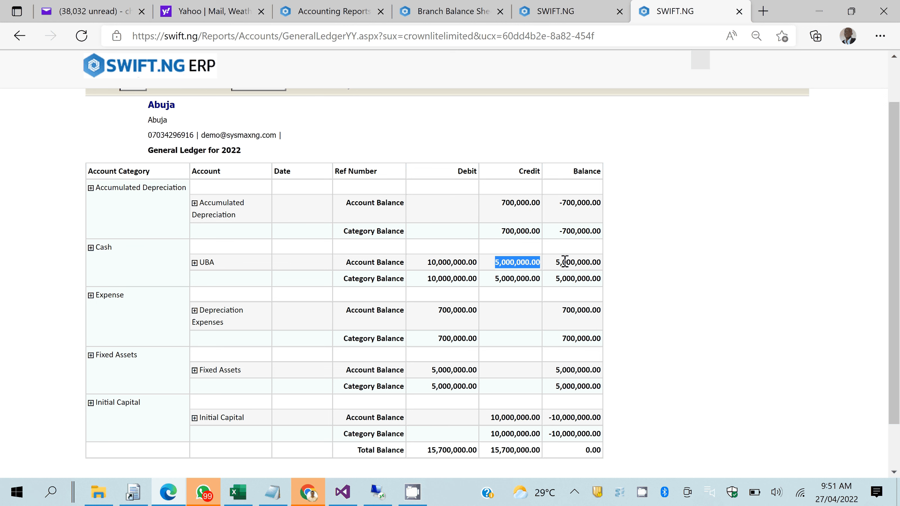
left_click(418, 202)
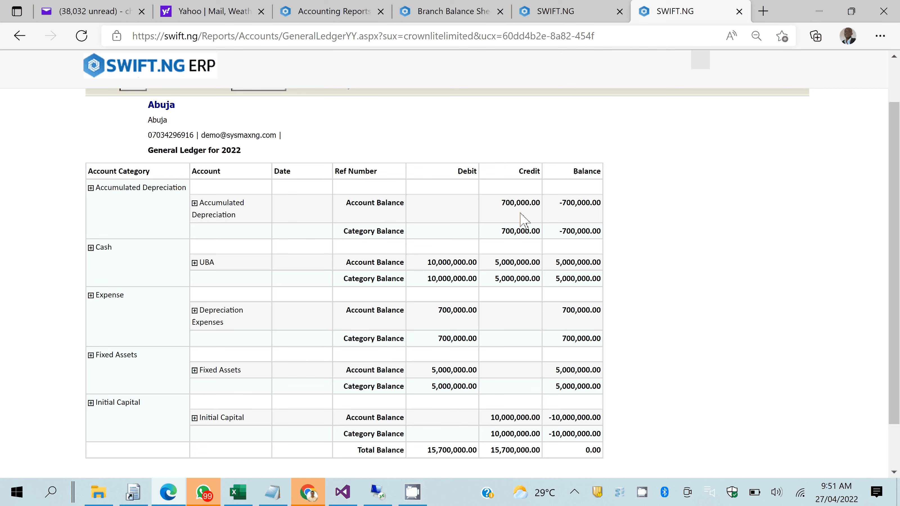
scroll(521, 214, "up", 2)
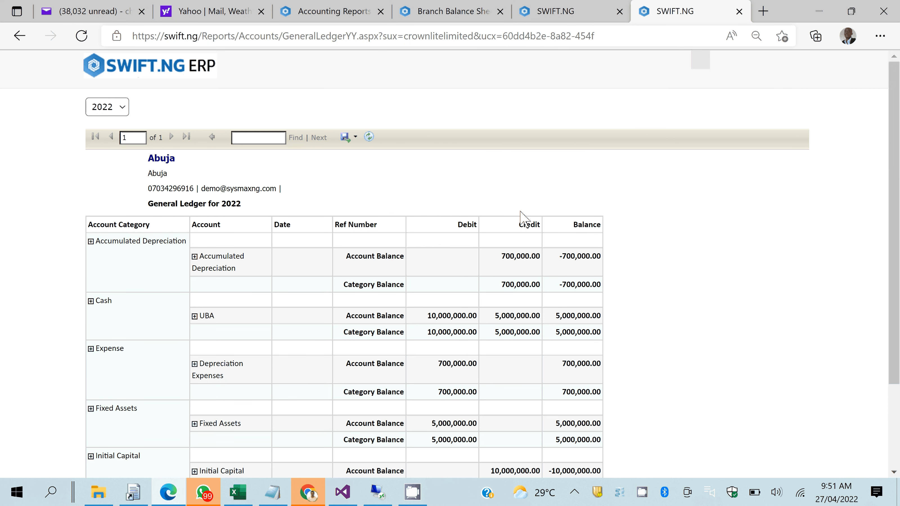
scroll(523, 219, "down", 2)
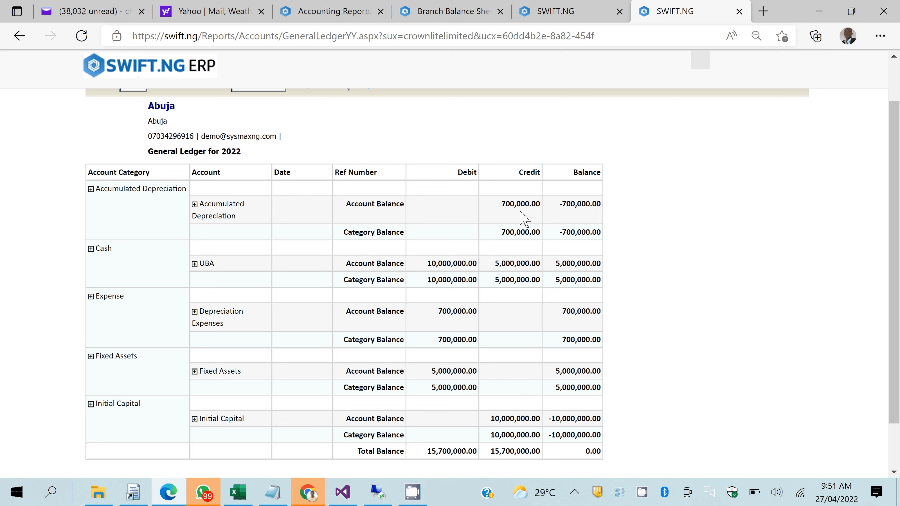
scroll(524, 220, "down", 2)
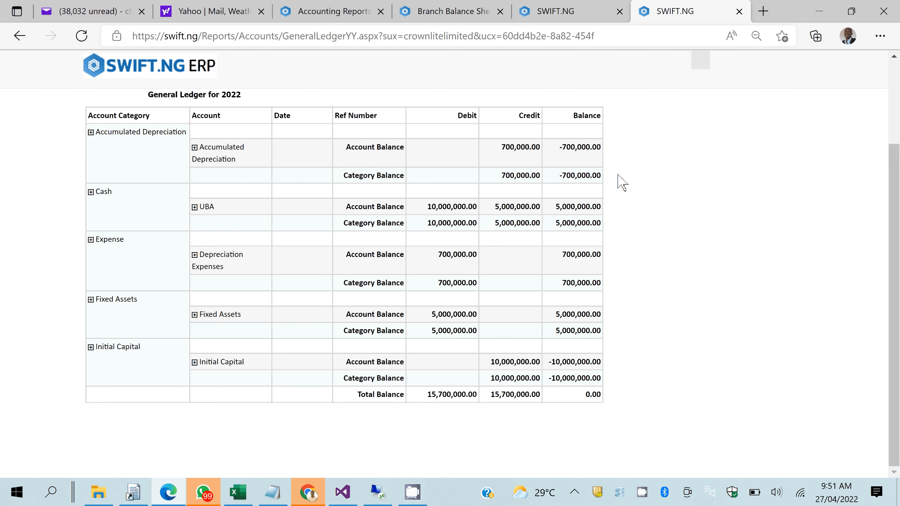
Return to the Accounting Reports page and look through the available branch and Head Office Accounting Reports.
key("ctrl+3")
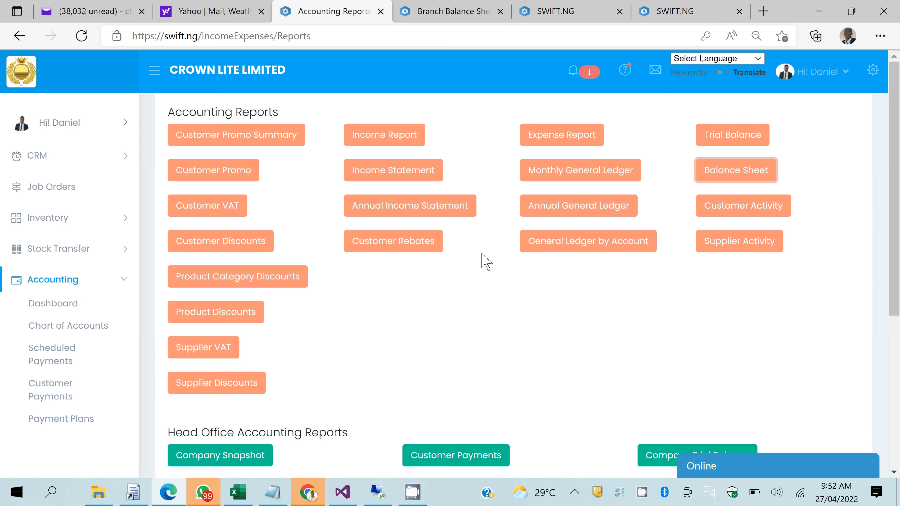
scroll(482, 253, "down", 3)
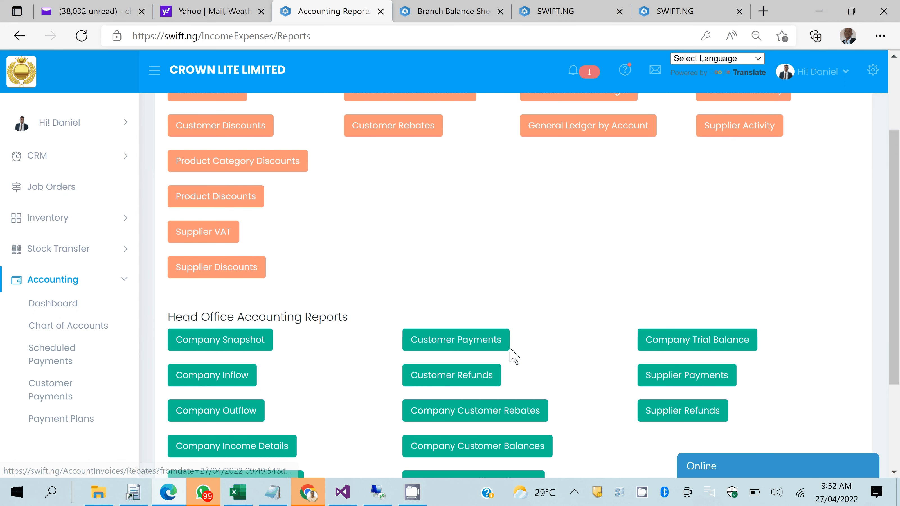
scroll(177, 401, "up", 3)
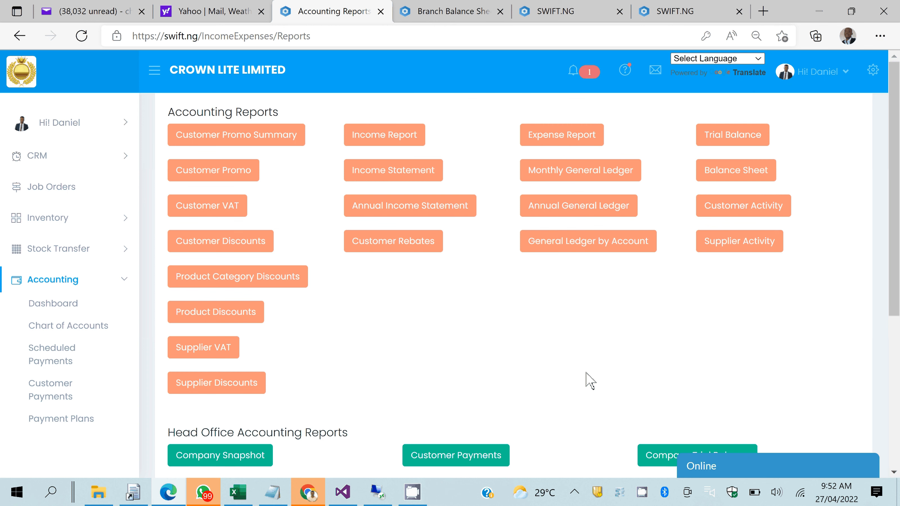
scroll(268, 311, "down", 4)
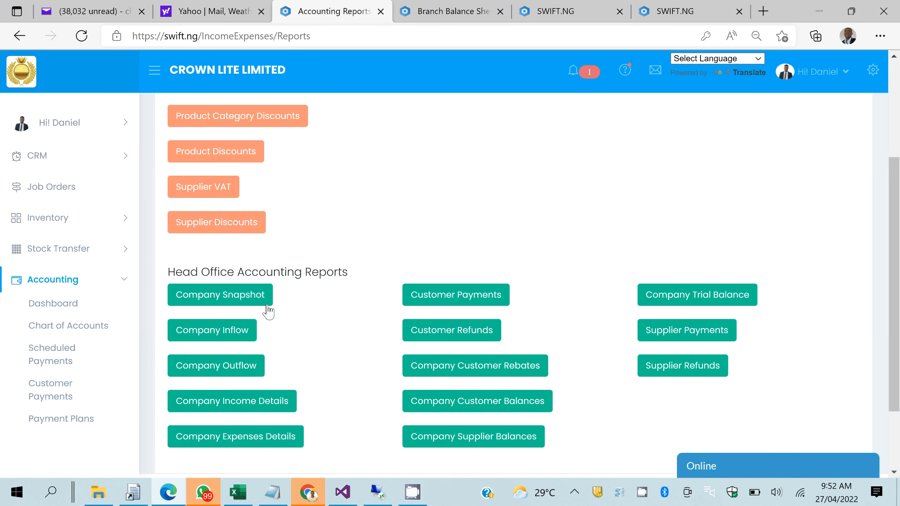